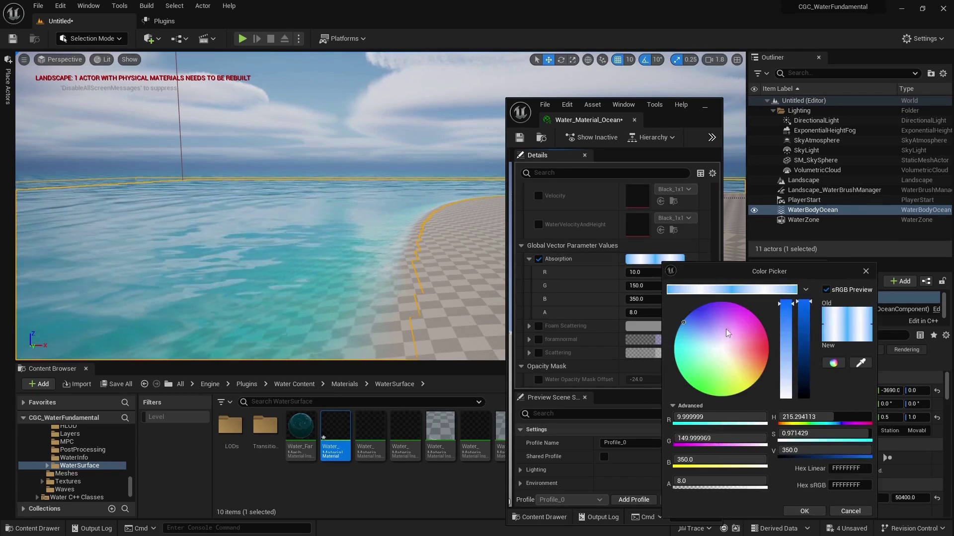
# - Confirm the pale pinkish Absorption colour (R 350, G 254.58, B 265.05)
pyautogui.click(805, 511)
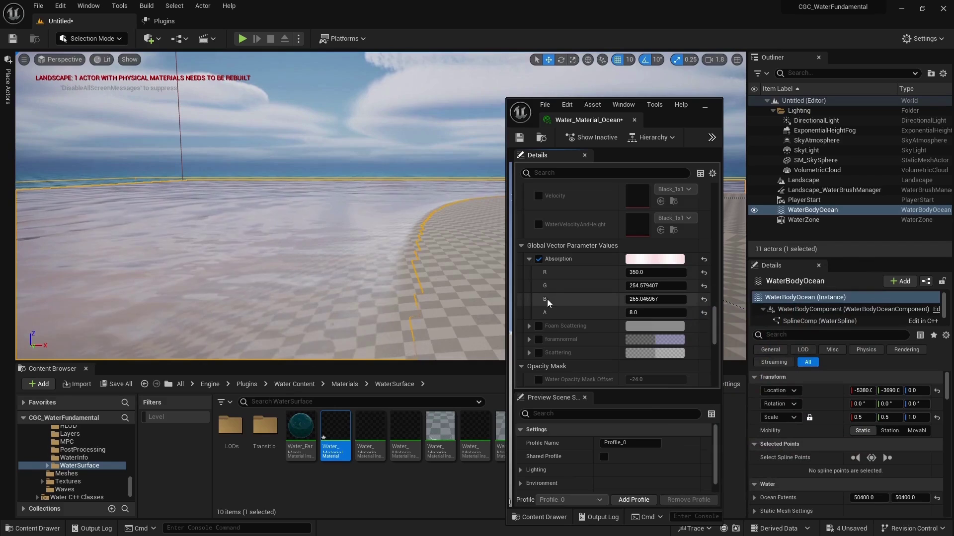
# - Reset Absorption to its default blue, then set red to 50 and green to 250
pyautogui.click(704, 259)
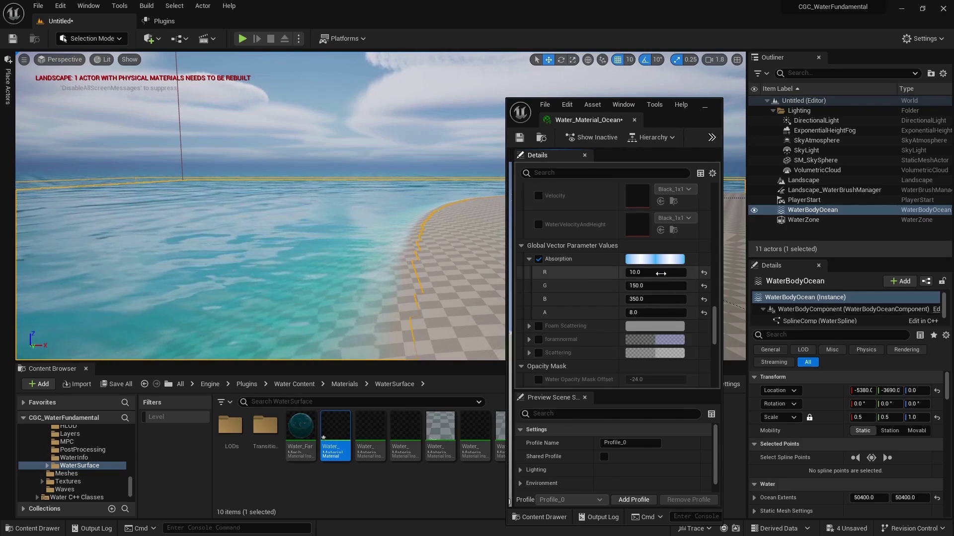
pyautogui.click(656, 273)
pyautogui.write('30')
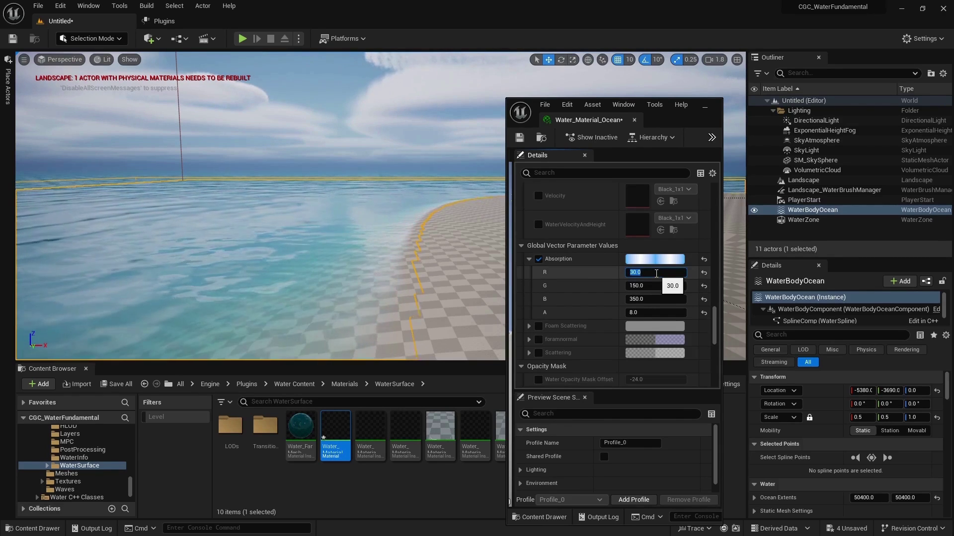
pyautogui.press('Return')
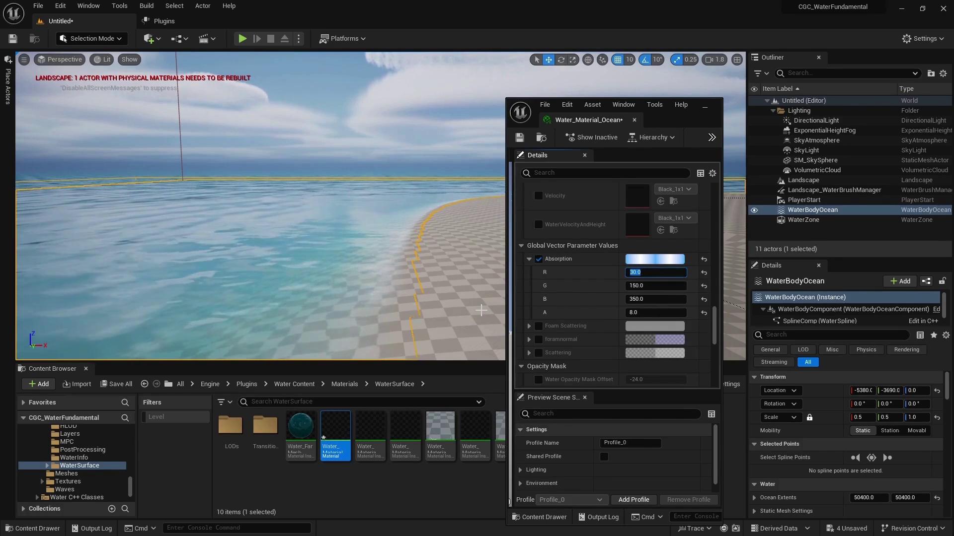
pyautogui.write('50')
pyautogui.press('Return')
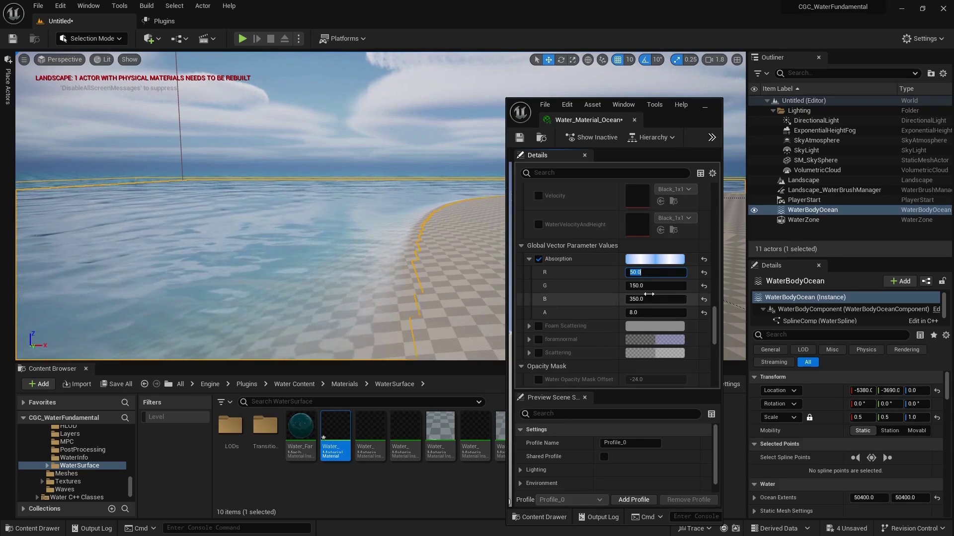
pyautogui.click(649, 287)
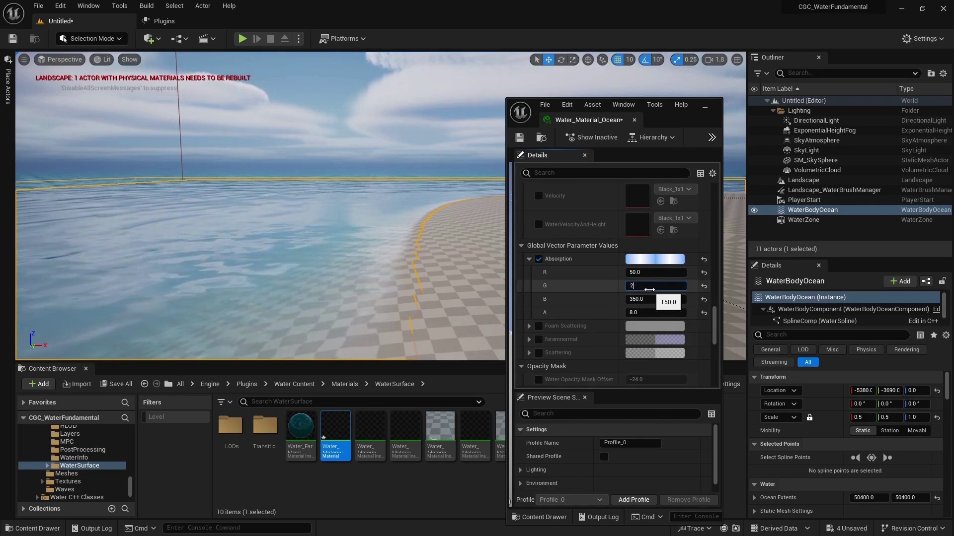
pyautogui.press('Return')
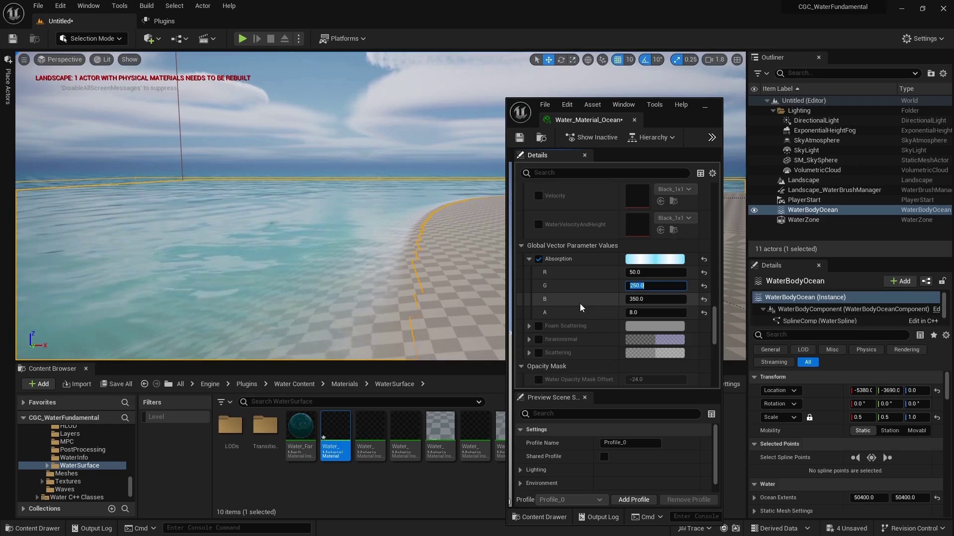
# - Set the Absorption alpha to 10, after trying 1 and 2
pyautogui.click(633, 313)
pyautogui.press('BackSpace')
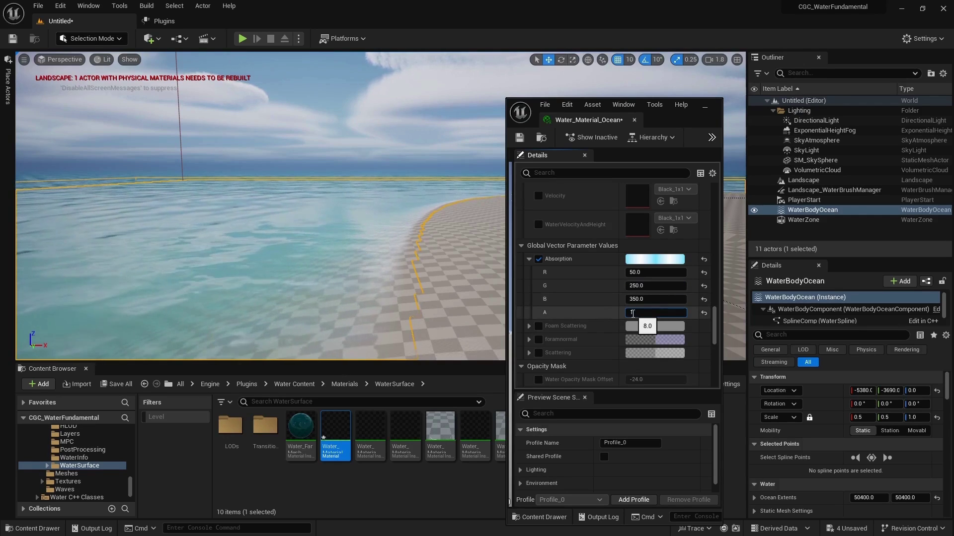
pyautogui.write('1')
pyautogui.press('Return')
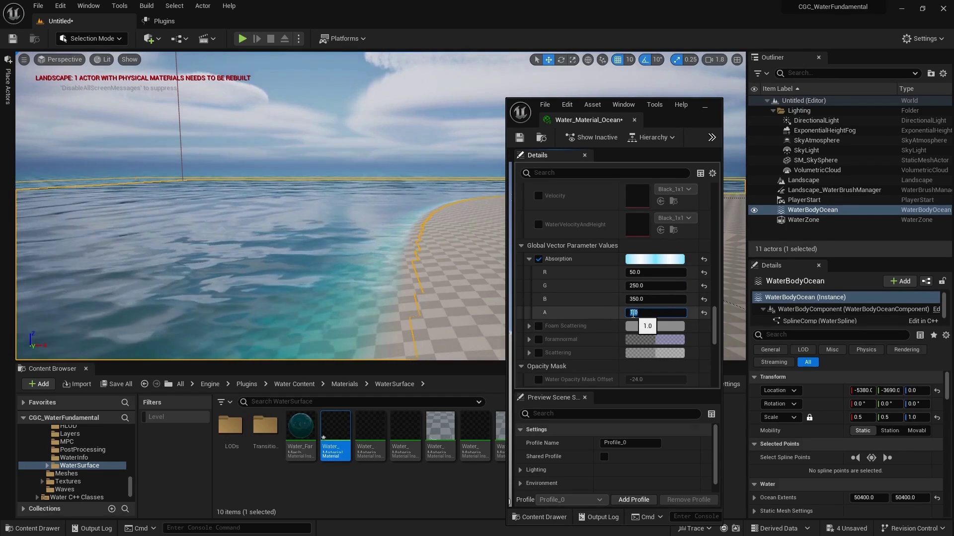
pyautogui.write('2')
pyautogui.press('Return')
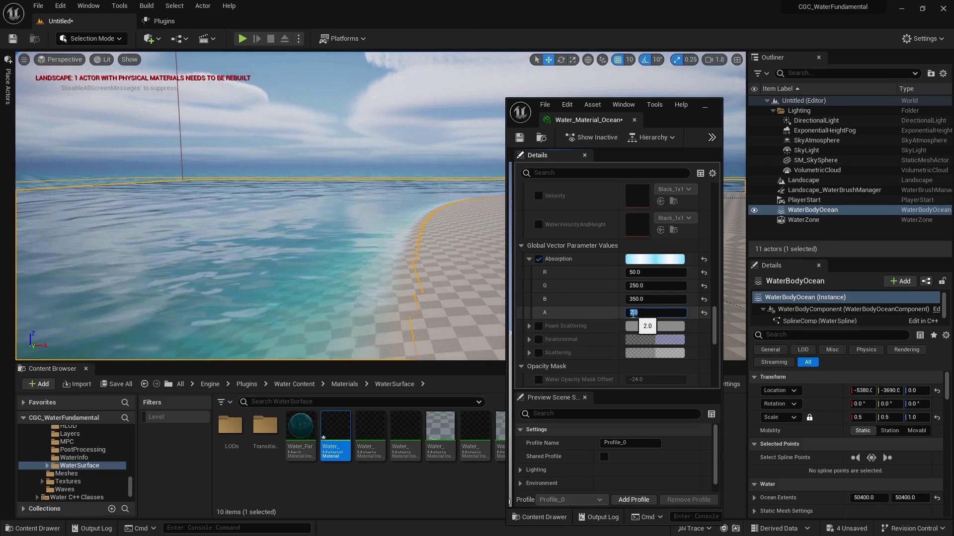
pyautogui.write('10')
pyautogui.press('Return')
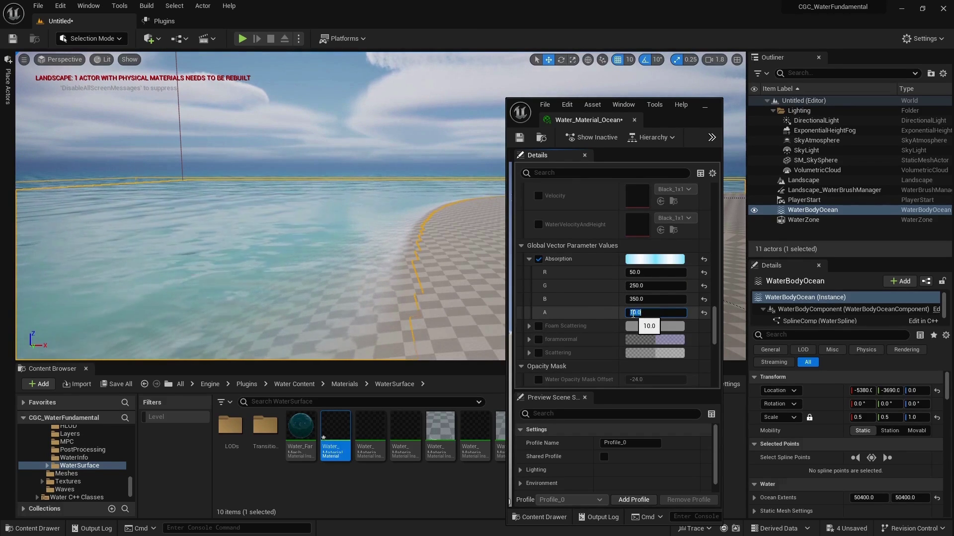
# - Enable the Scattering override and expand its colour channels
pyautogui.click(538, 353)
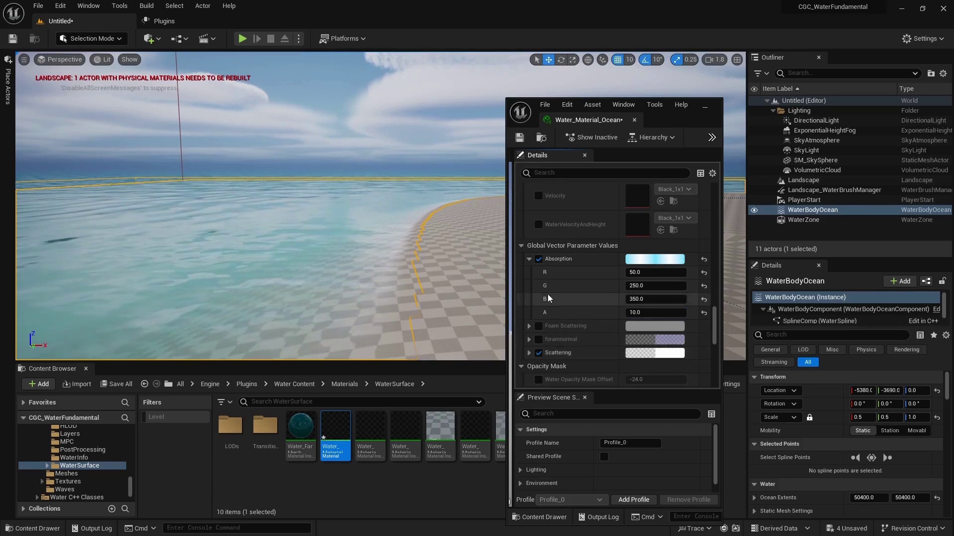
pyautogui.scroll(-2, 546, 298)
pyautogui.click(529, 321)
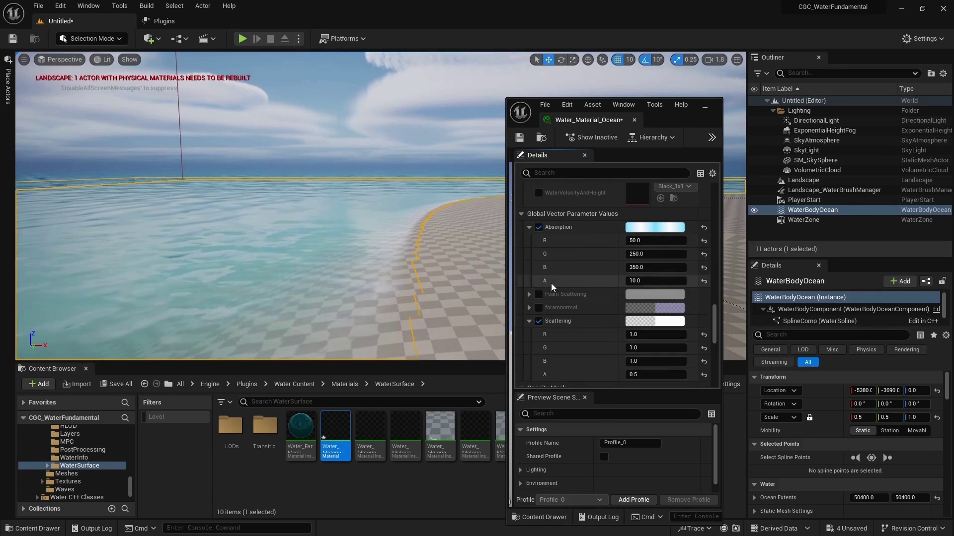
pyautogui.scroll(-1, 549, 286)
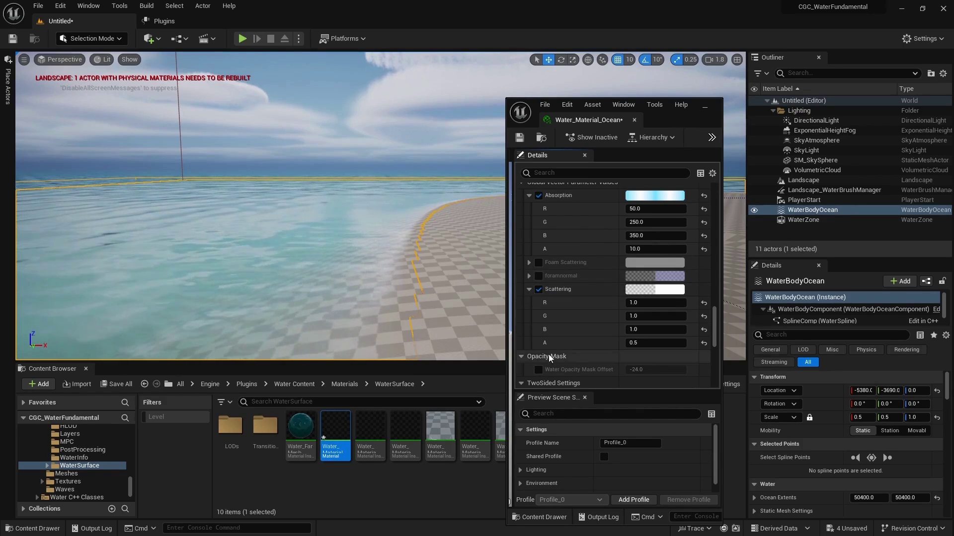
# - Set the Scattering alpha to 0.5, after trying 0, 1 and 2
pyautogui.click(641, 344)
pyautogui.write('0')
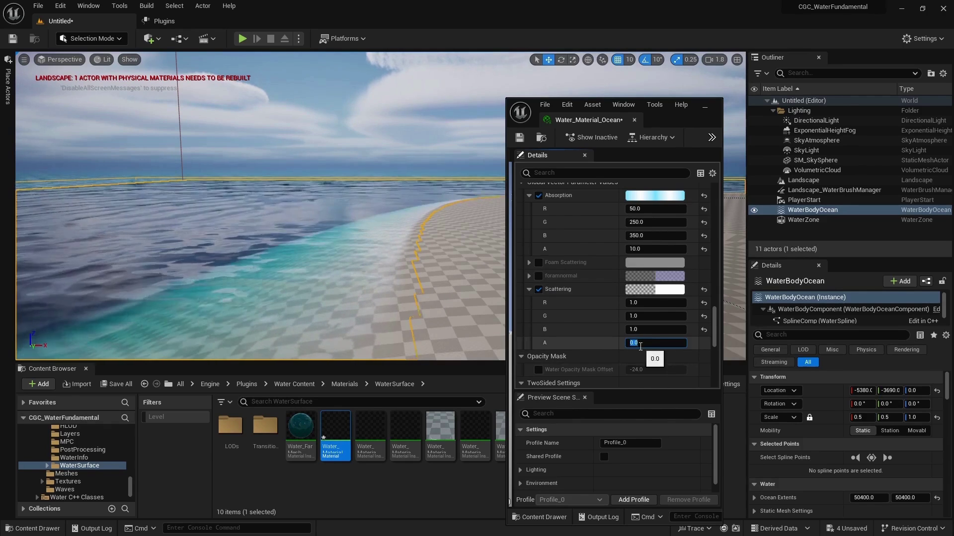
pyautogui.press('Return')
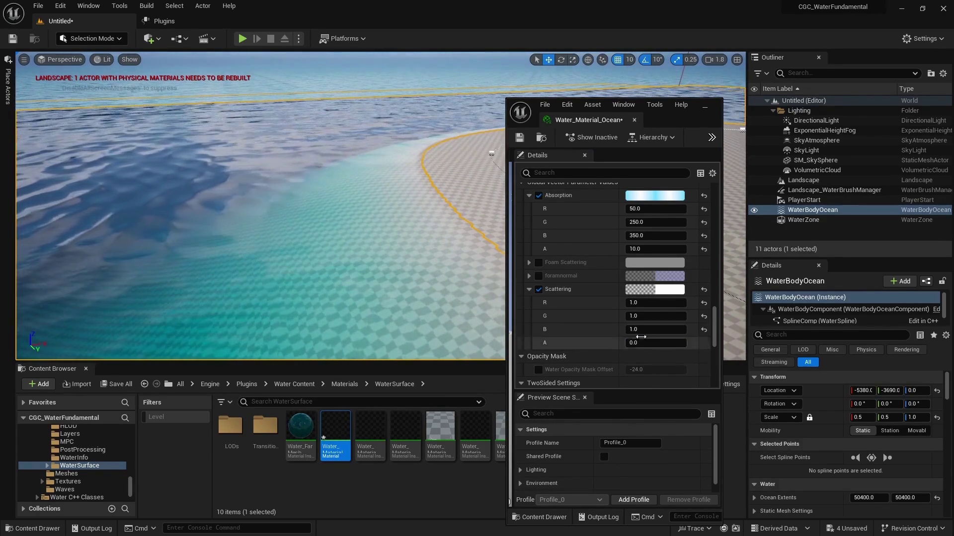
pyautogui.click(641, 343)
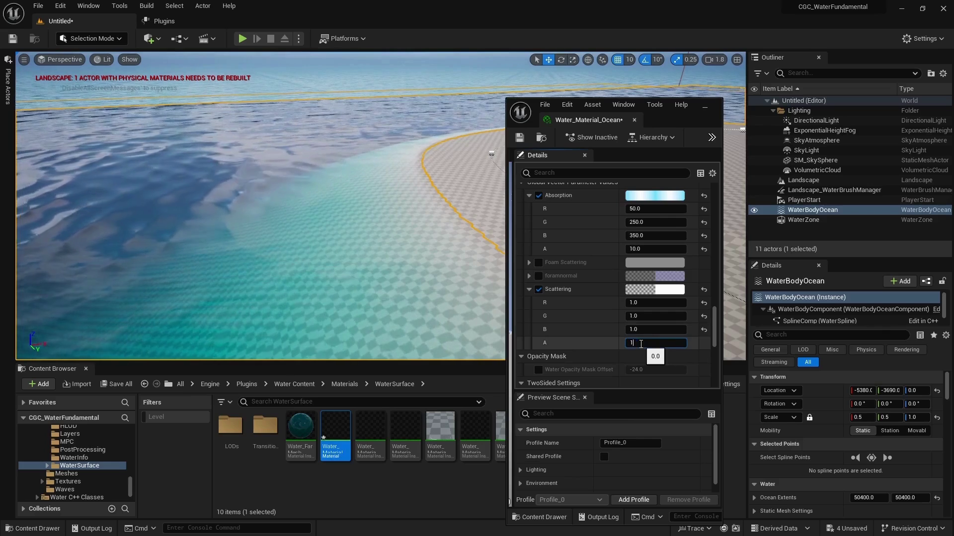
pyautogui.write('1')
pyautogui.press('Return')
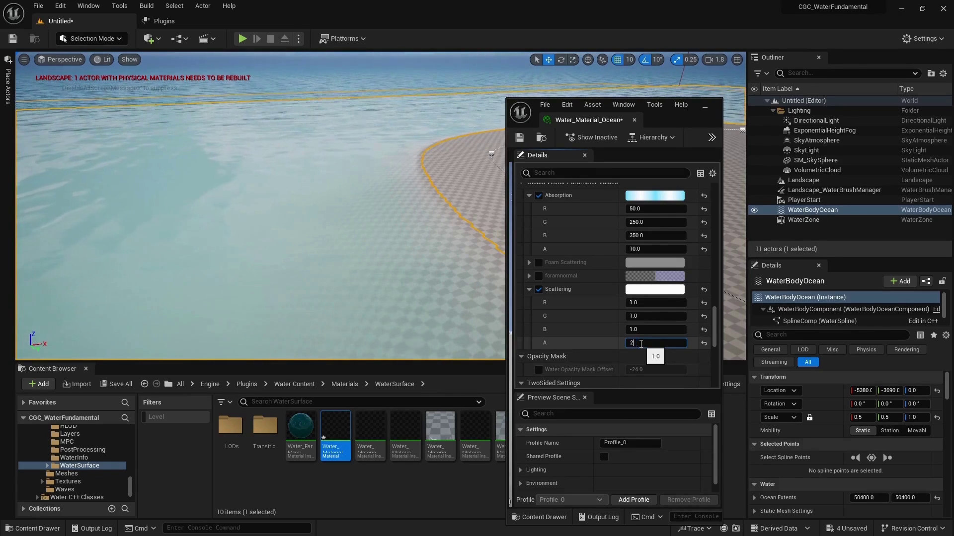
pyautogui.write('2')
pyautogui.press('Return')
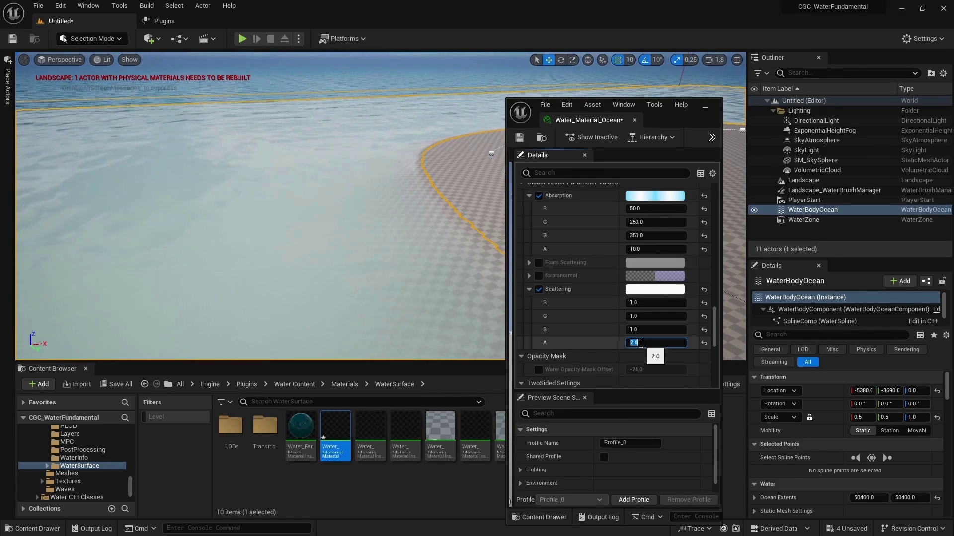
pyautogui.write('0.5')
pyautogui.press('Return')
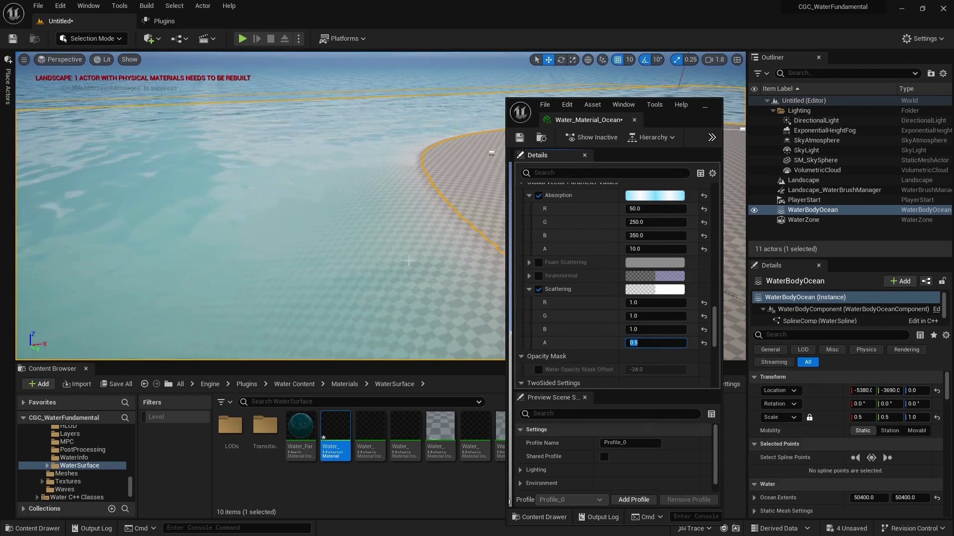
# - Enable the Water Shading Anisotropy override and raise its value to 1.0
pyautogui.scroll(-6, 576, 263)
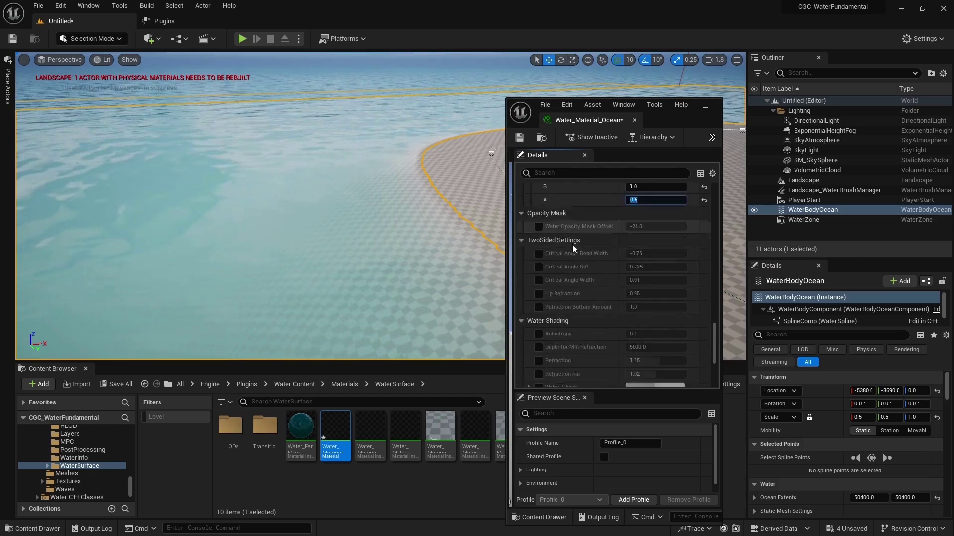
pyautogui.scroll(-2, 573, 249)
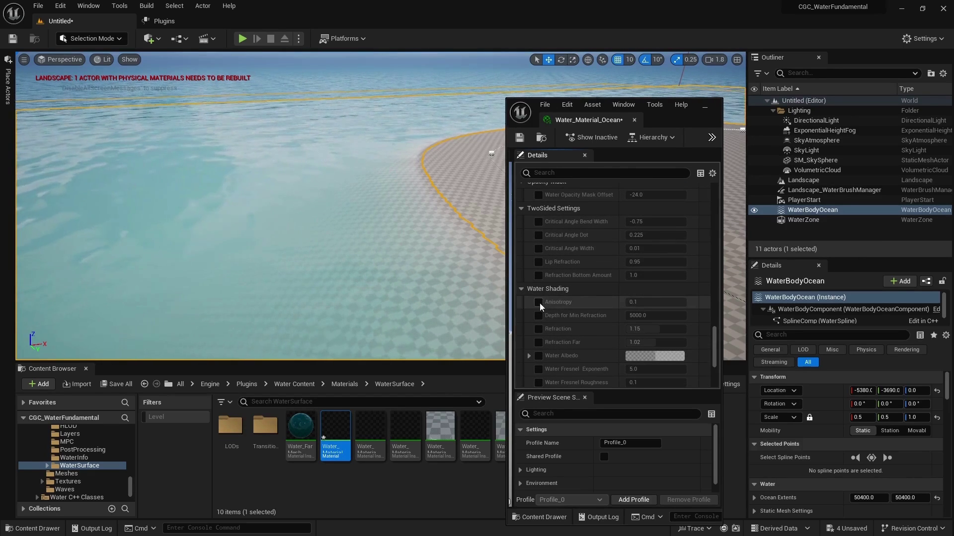
pyautogui.click(539, 302)
pyautogui.click(640, 302)
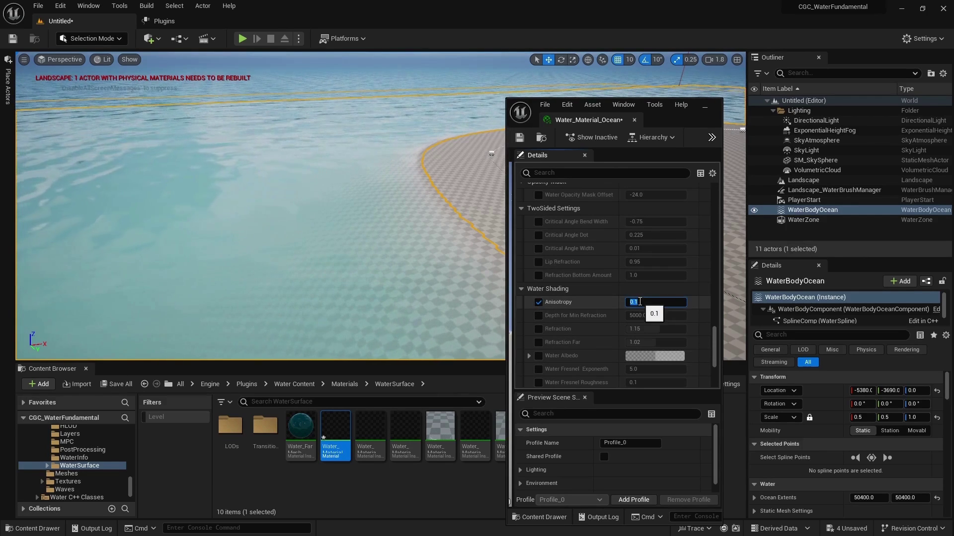
pyautogui.write('0.')
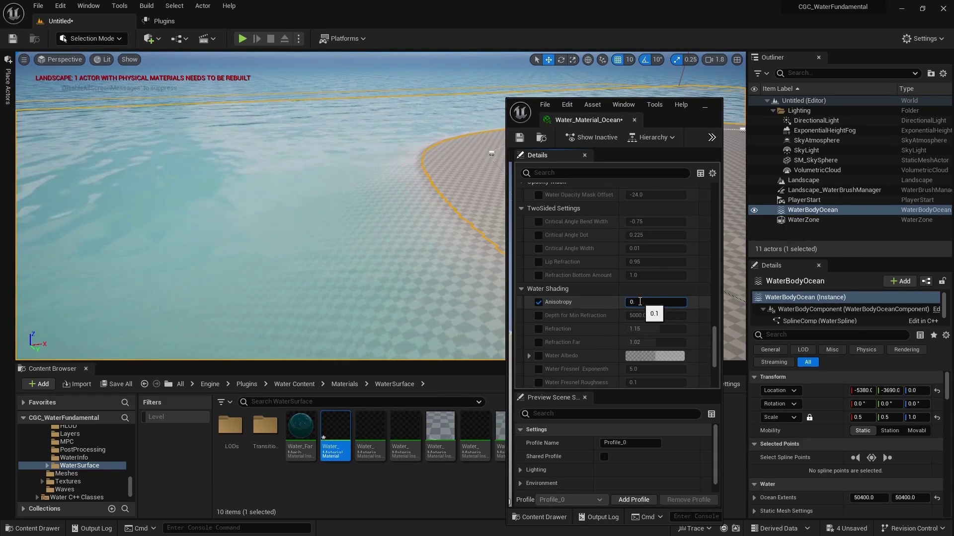
pyautogui.write('5')
pyautogui.press('Return')
pyautogui.press('Return')
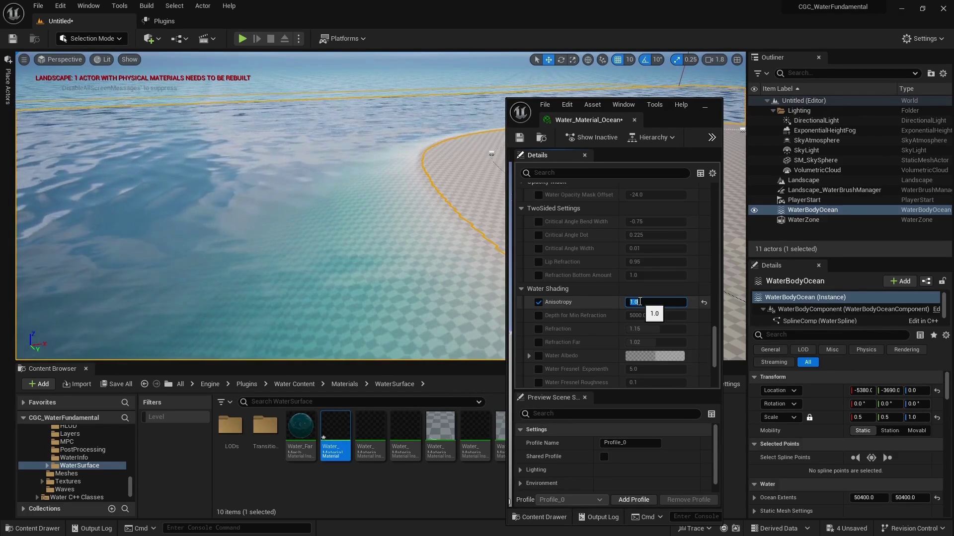
pyautogui.scroll(-4, 640, 279)
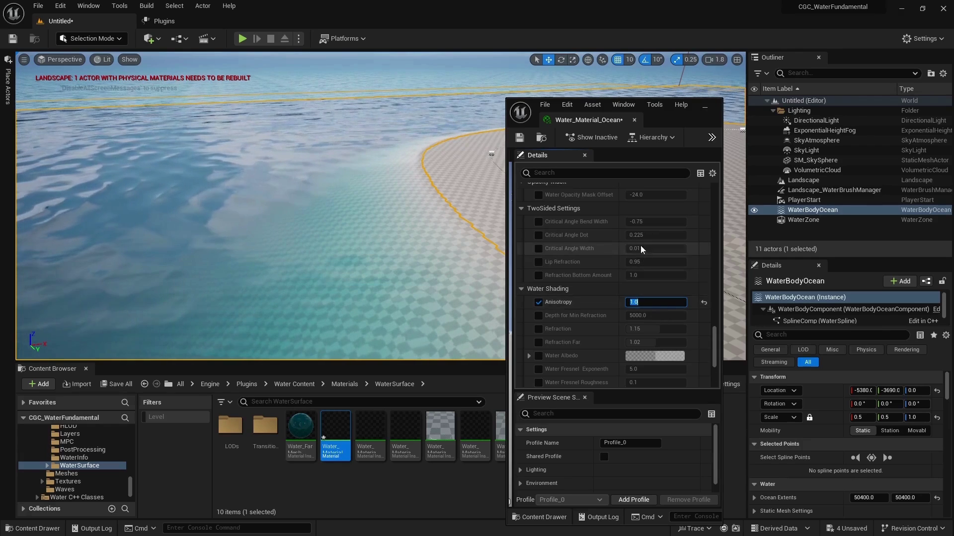
pyautogui.scroll(-4, 640, 257)
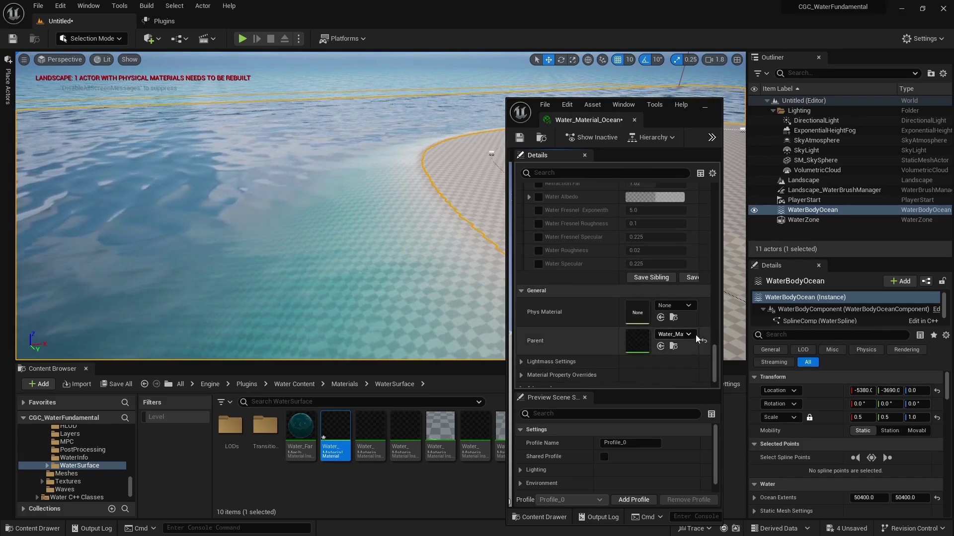
# - Open the parent Water_Material from the Content Browser in the material editor
pyautogui.click(674, 346)
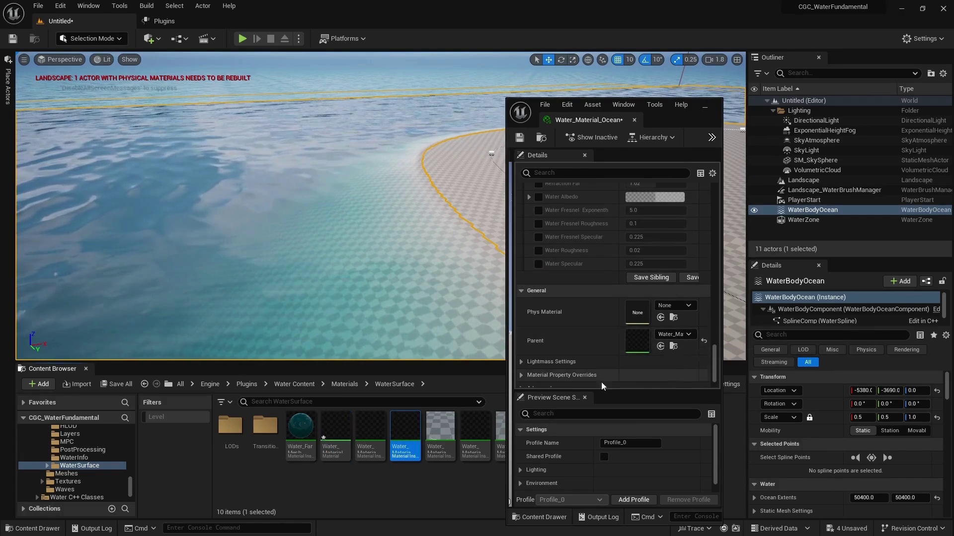
pyautogui.doubleClick(406, 432)
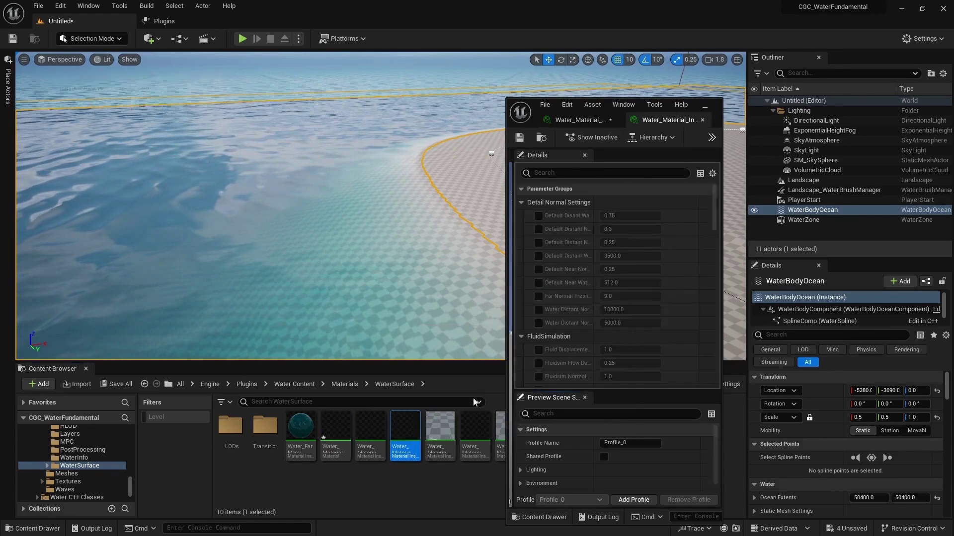
pyautogui.scroll(-8, 603, 231)
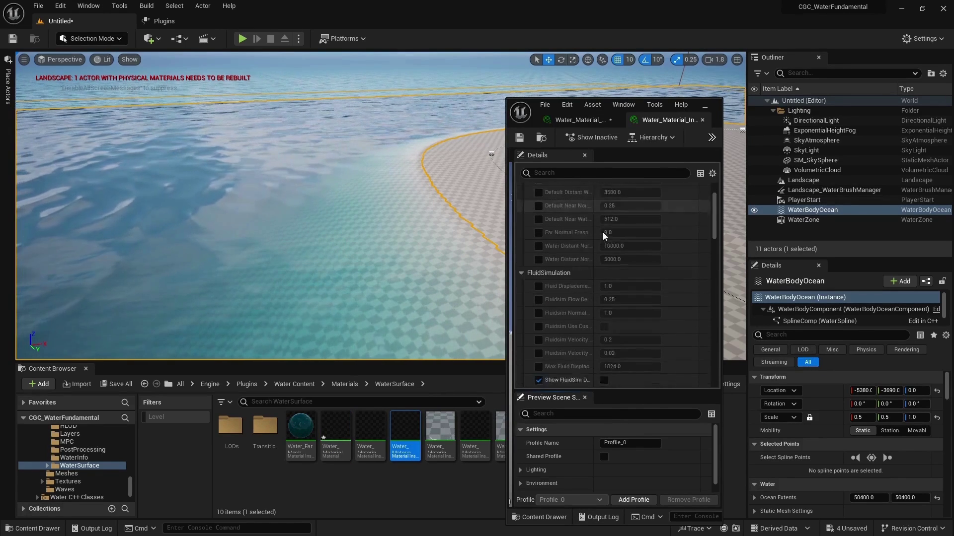
pyautogui.scroll(-15, 604, 242)
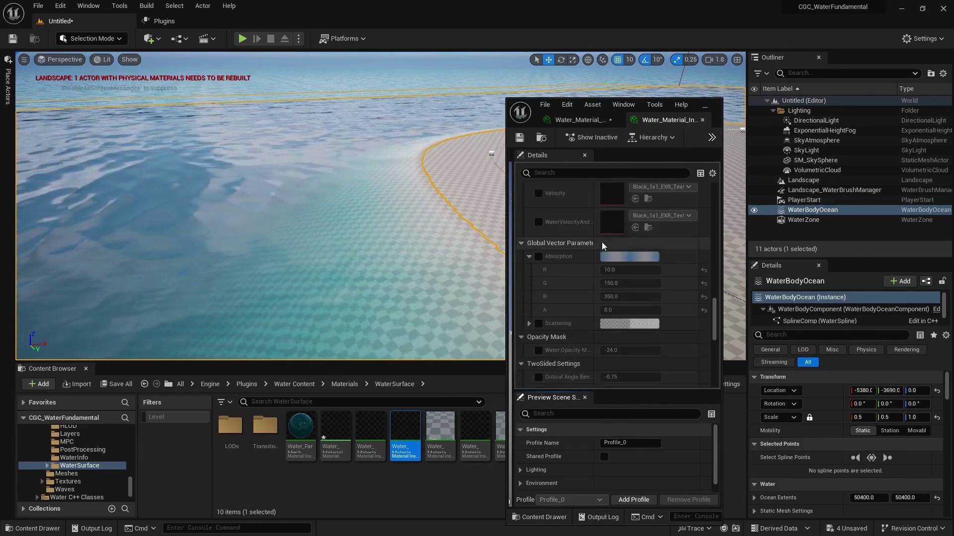
pyautogui.scroll(-10, 600, 249)
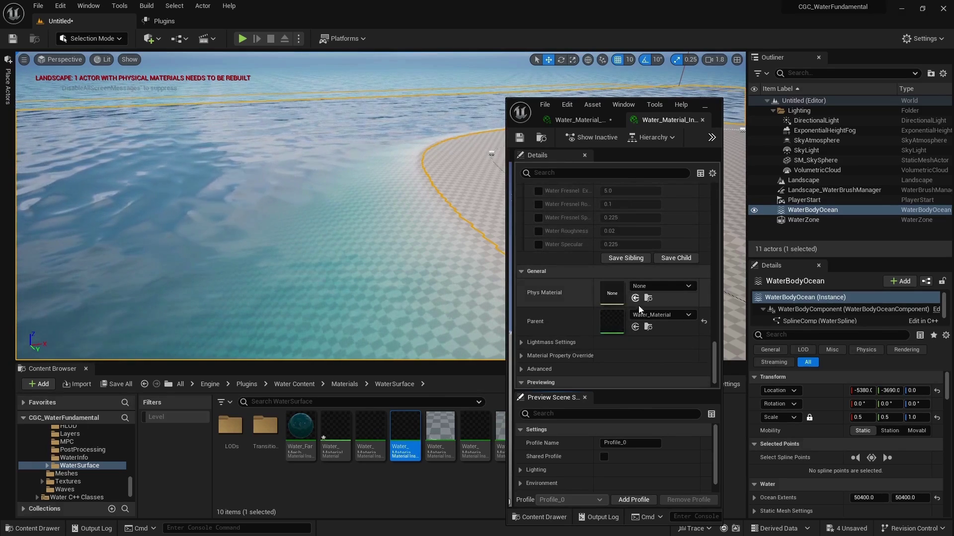
pyautogui.click(648, 326)
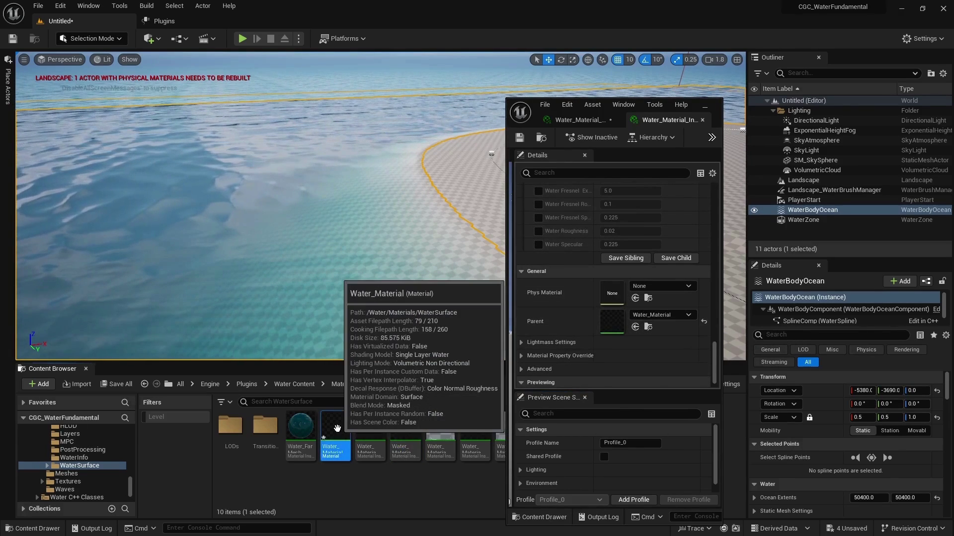
pyautogui.doubleClick(336, 429)
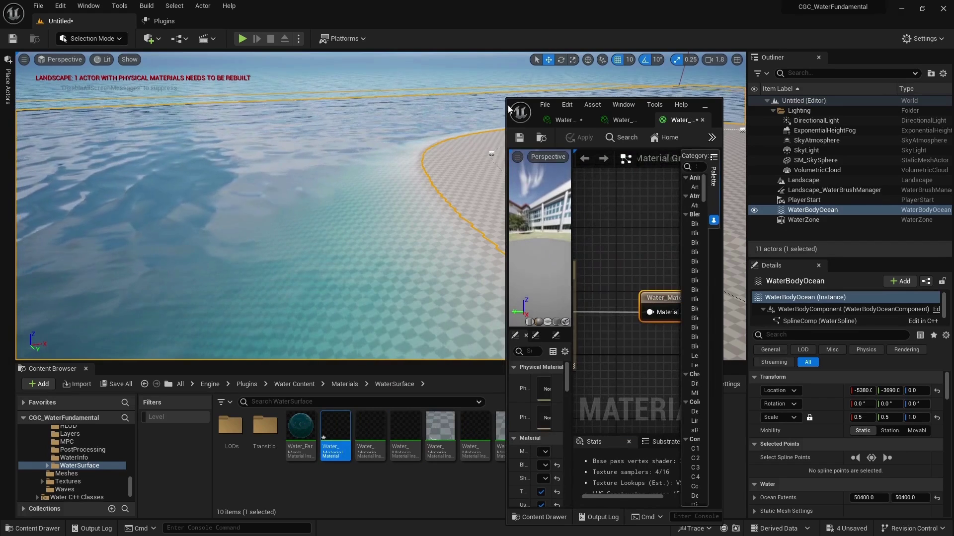
# - Widen the material editor and pan the graph to Enable Ocean Foam and Beach Foam
pyautogui.moveTo(506, 105); pyautogui.dragTo(102, 106)
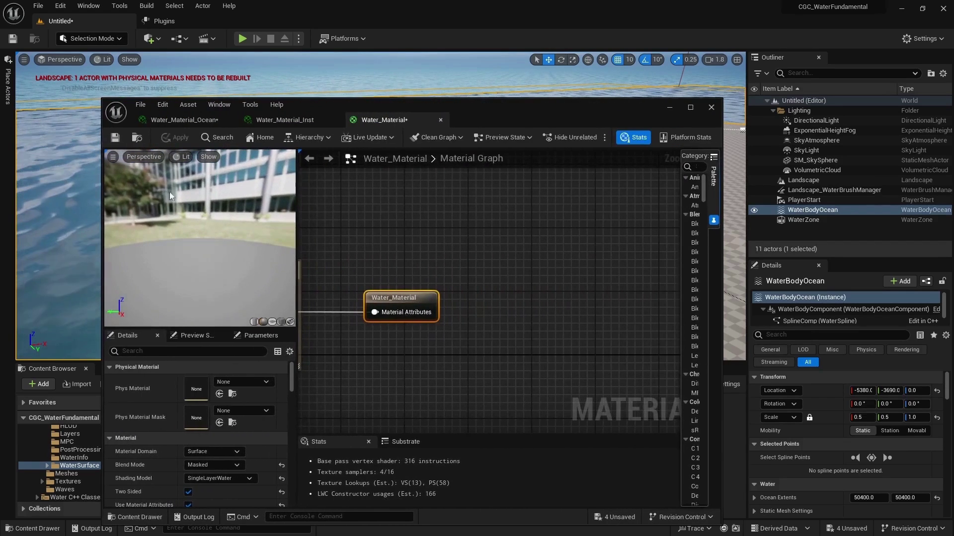
pyautogui.moveTo(337, 236); pyautogui.dragTo(570, 240, button='right')
pyautogui.moveTo(471, 209); pyautogui.dragTo(528, 219, button='right')
pyautogui.moveTo(345, 246)
pyautogui.mouseDown(button='right')
pyautogui.moveTo(386, 235)
pyautogui.moveTo(567, 238)
pyautogui.mouseUp(button='right')
pyautogui.moveTo(318, 228); pyautogui.dragTo(577, 226, button='right')
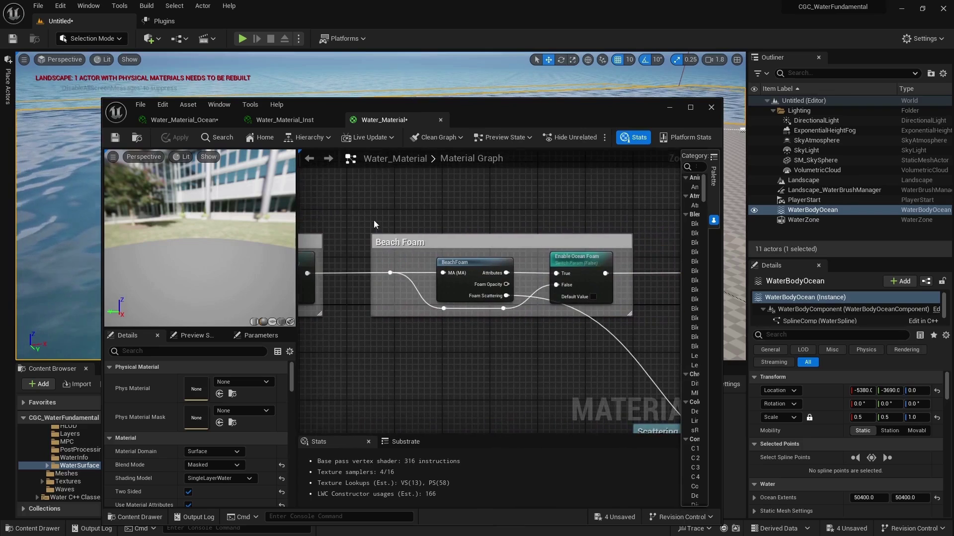
# - Open the BeachFoam function and wire the Max output to the first HeightLerp's Transition Phase
pyautogui.doubleClick(476, 264)
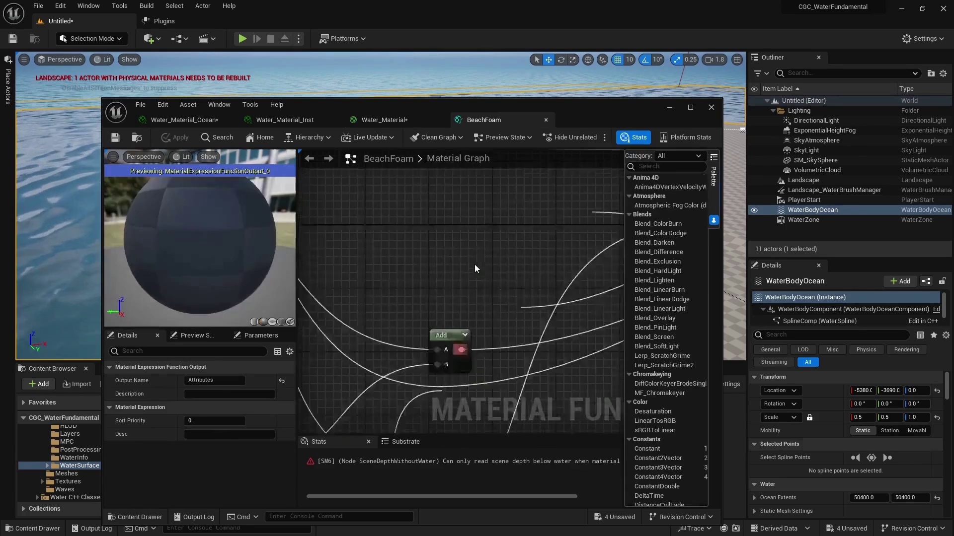
pyautogui.scroll(-3, 385, 224)
pyautogui.moveTo(384, 225); pyautogui.dragTo(511, 269, button='right')
pyautogui.scroll(3, 447, 231)
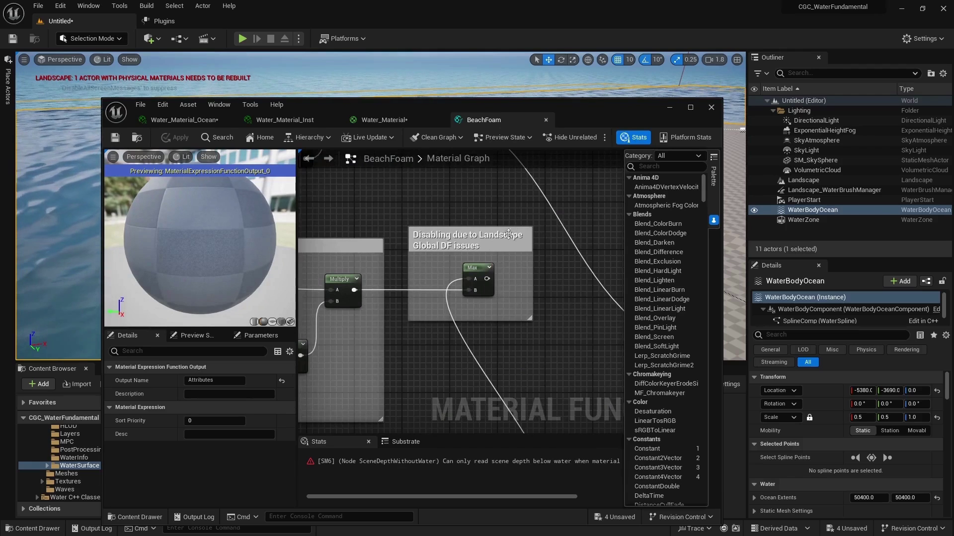
pyautogui.moveTo(552, 356); pyautogui.dragTo(466, 326, button='right')
pyautogui.scroll(-2, 463, 317)
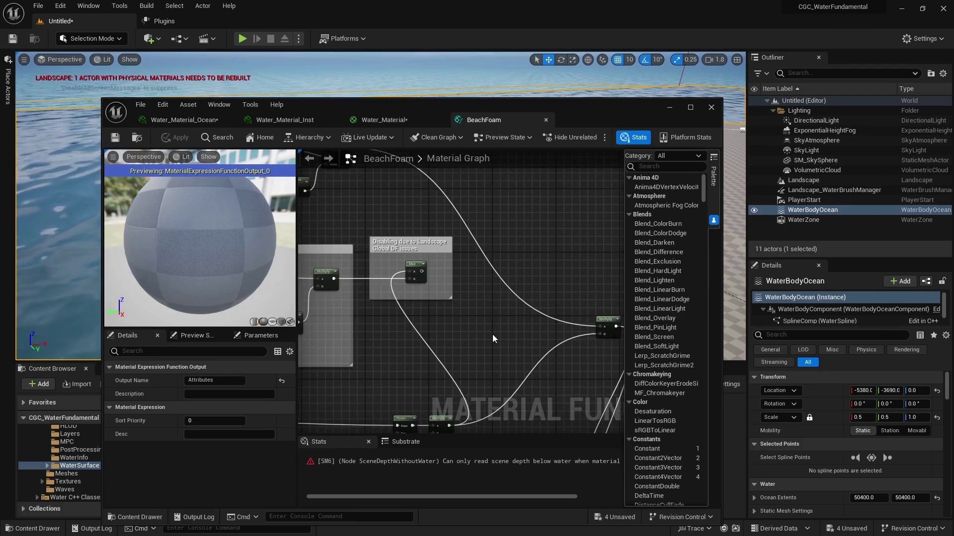
pyautogui.moveTo(515, 364); pyautogui.dragTo(453, 288, button='right')
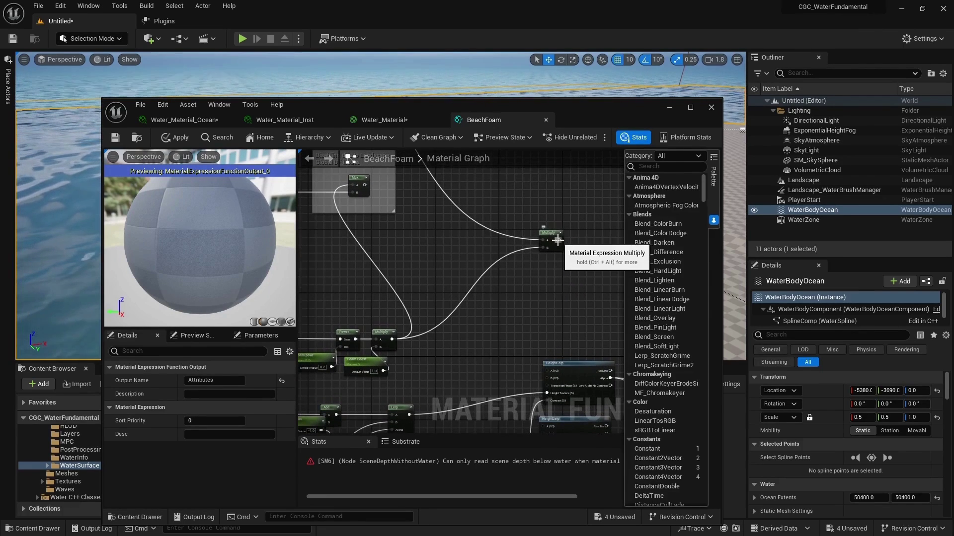
pyautogui.moveTo(365, 187); pyautogui.dragTo(556, 391)
# - Wire Max to the second HeightLerp's Transition Phase and apply the BeachFoam changes
pyautogui.scroll(2, 571, 393)
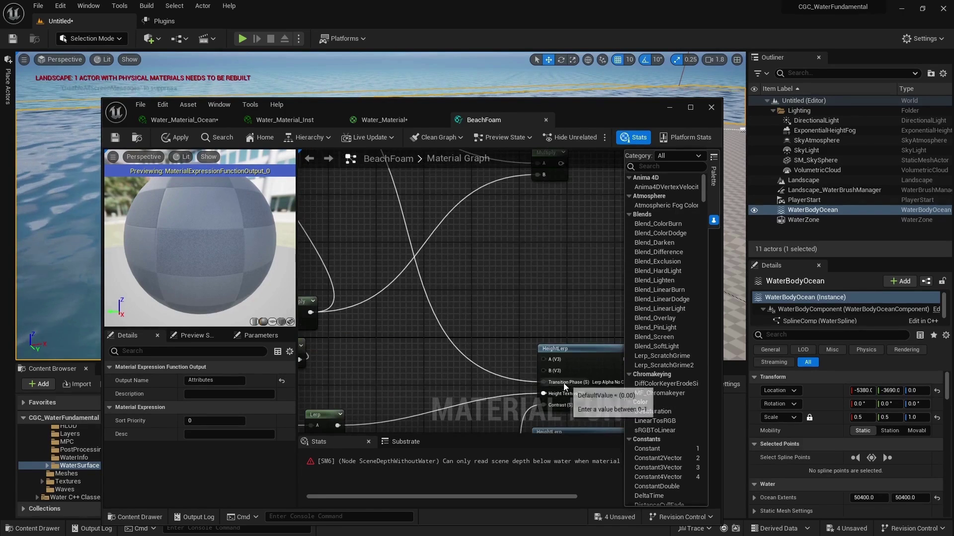
pyautogui.scroll(-3, 568, 383)
pyautogui.moveTo(400, 214); pyautogui.dragTo(408, 239, button='right')
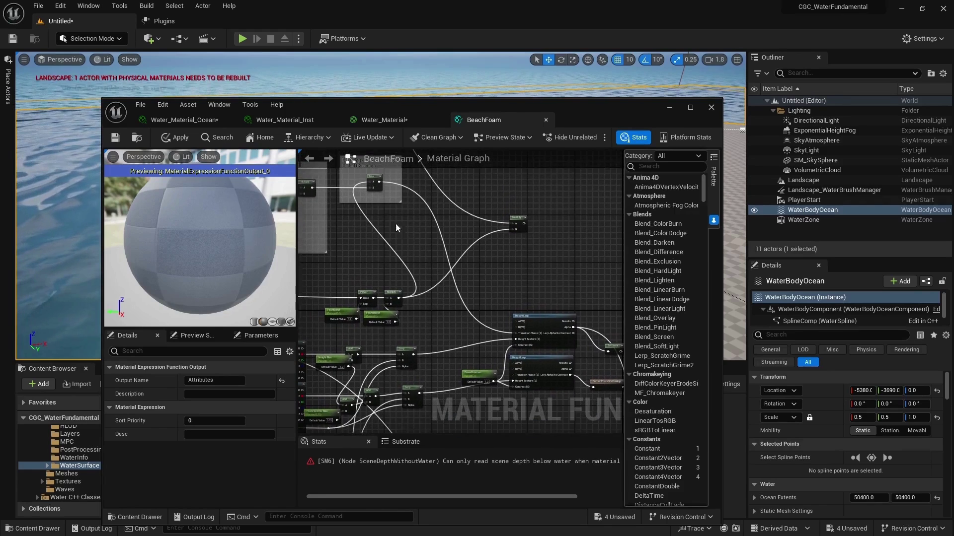
pyautogui.moveTo(379, 183); pyautogui.dragTo(493, 362)
pyautogui.scroll(3, 539, 387)
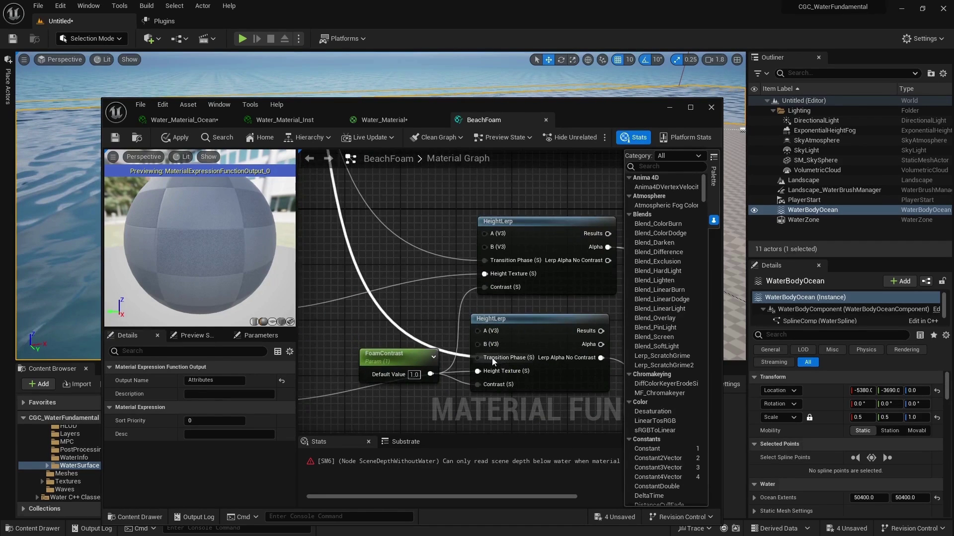
pyautogui.scroll(-5, 424, 352)
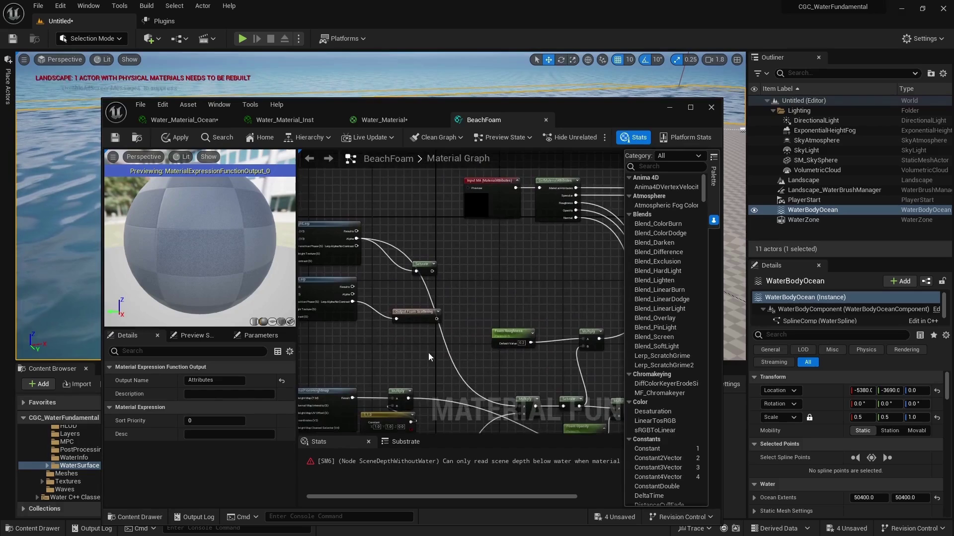
pyautogui.scroll(4, 423, 352)
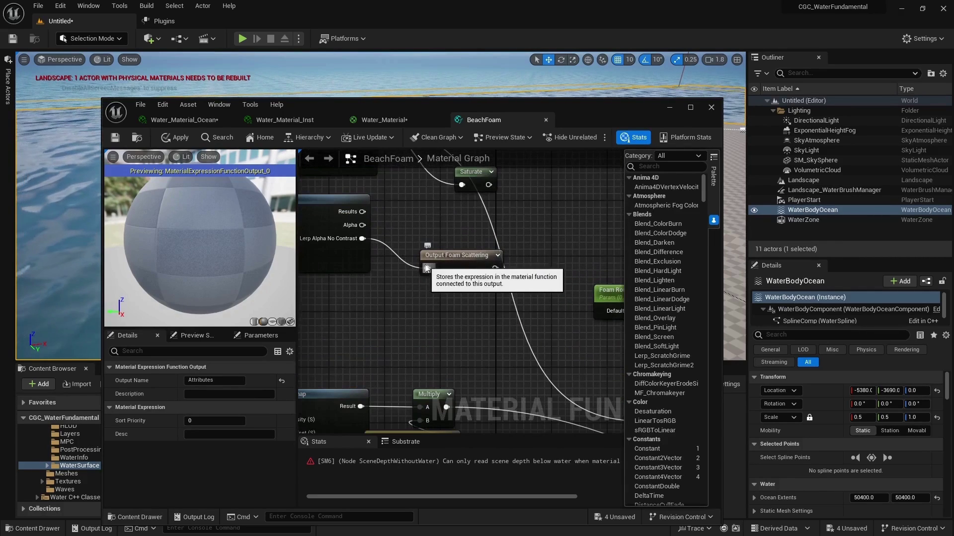
pyautogui.moveTo(505, 373); pyautogui.dragTo(430, 330, button='right')
pyautogui.moveTo(421, 224); pyautogui.dragTo(571, 378)
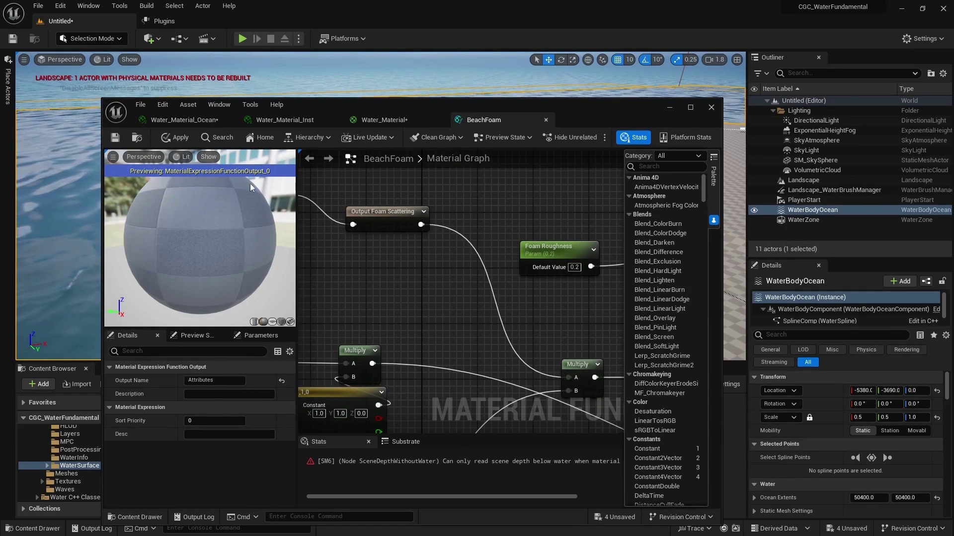
pyautogui.click(117, 137)
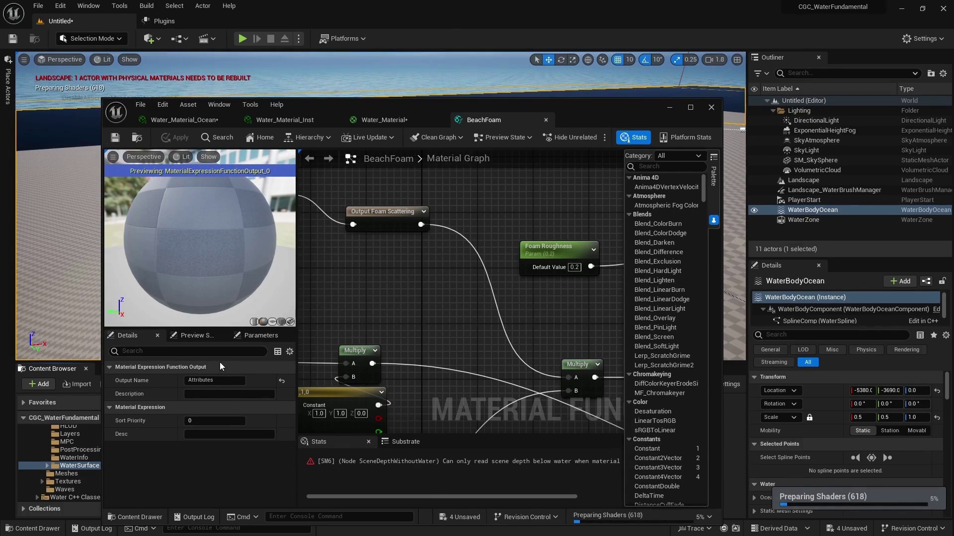
# - Promote the fluid simulation's Enable Foam input to a parameter with default value true
pyautogui.click(390, 123)
pyautogui.moveTo(405, 359); pyautogui.dragTo(239, 375, button='right')
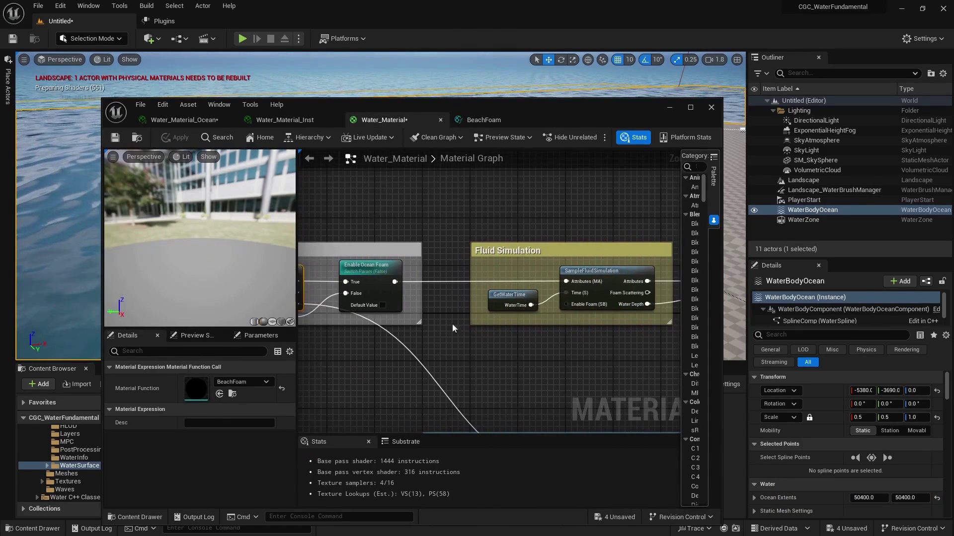
pyautogui.scroll(2, 600, 318)
pyautogui.moveTo(601, 317); pyautogui.dragTo(490, 249, button='right')
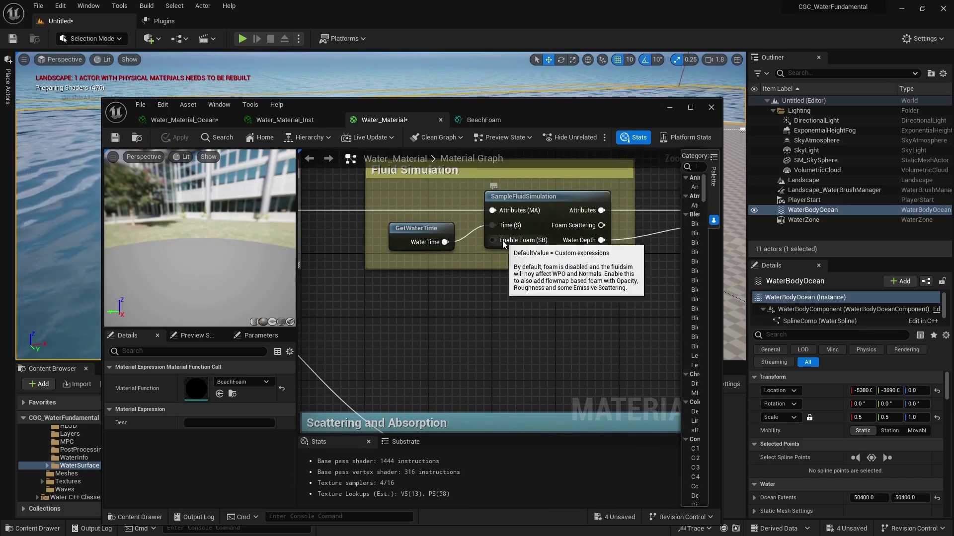
pyautogui.rightClick(497, 244)
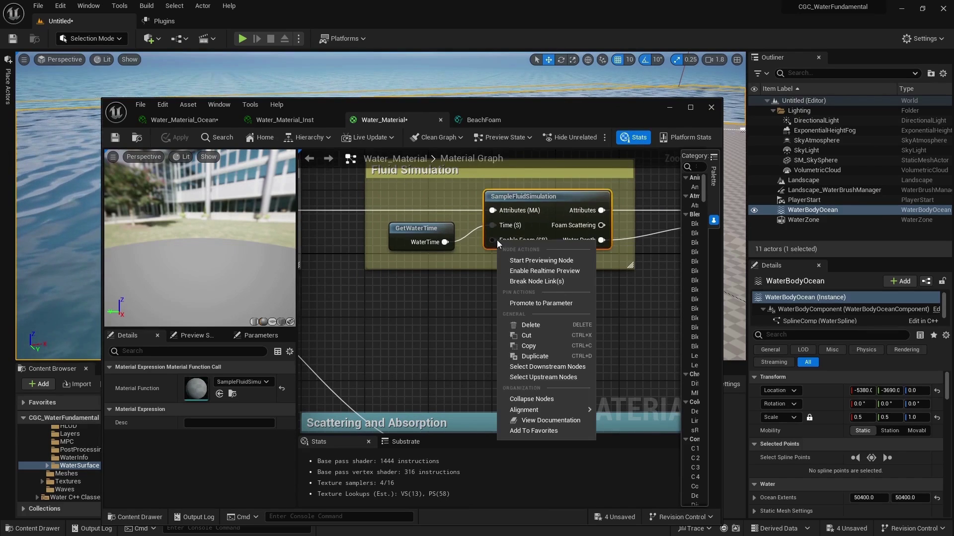
pyautogui.click(531, 305)
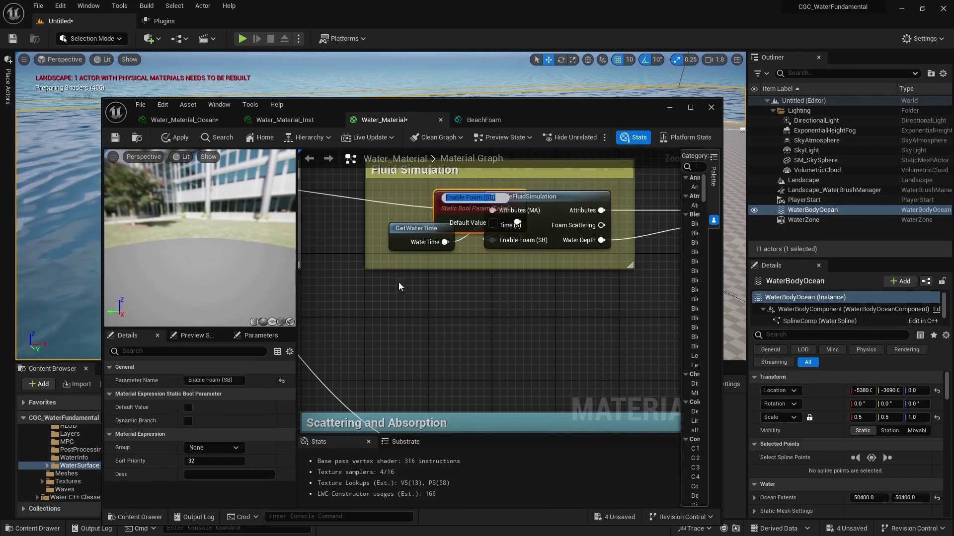
pyautogui.moveTo(398, 326); pyautogui.dragTo(374, 308)
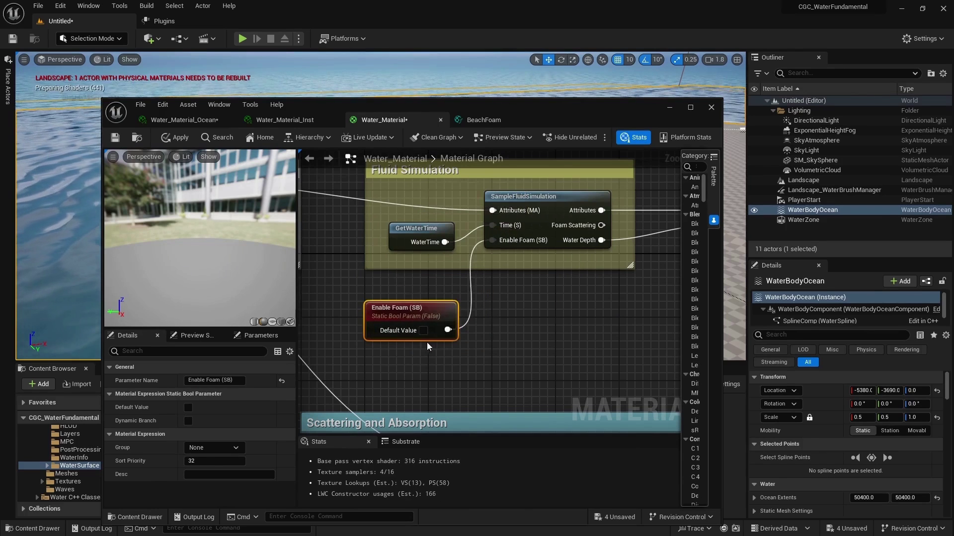
pyautogui.click(423, 330)
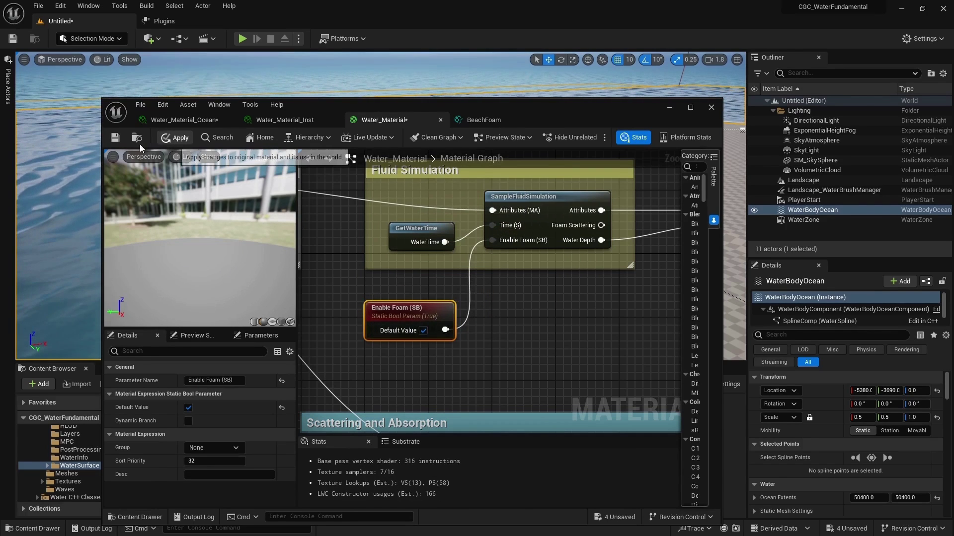
# - Save Water_Material and close the Water_Material, BeachFoam and Water_Material_Inst editors
pyautogui.click(117, 140)
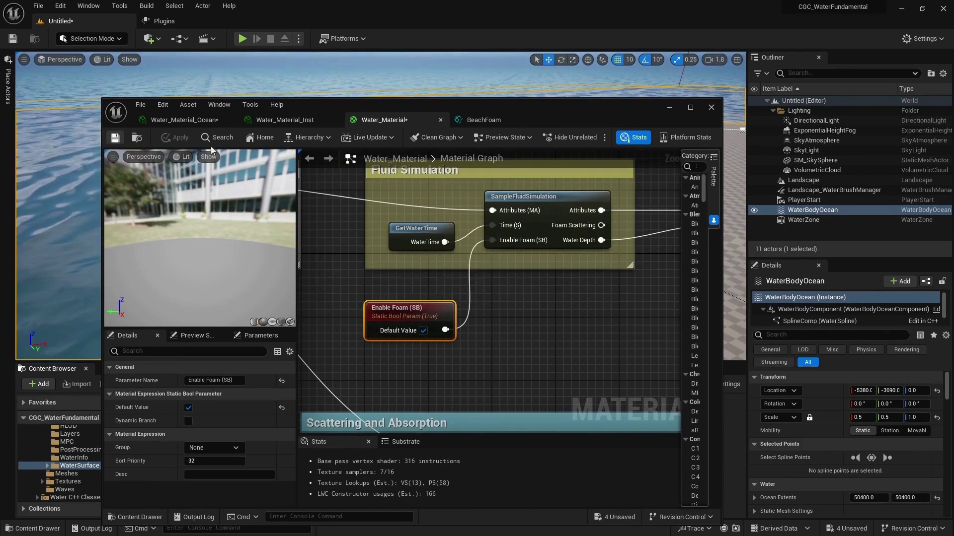
pyautogui.click(441, 120)
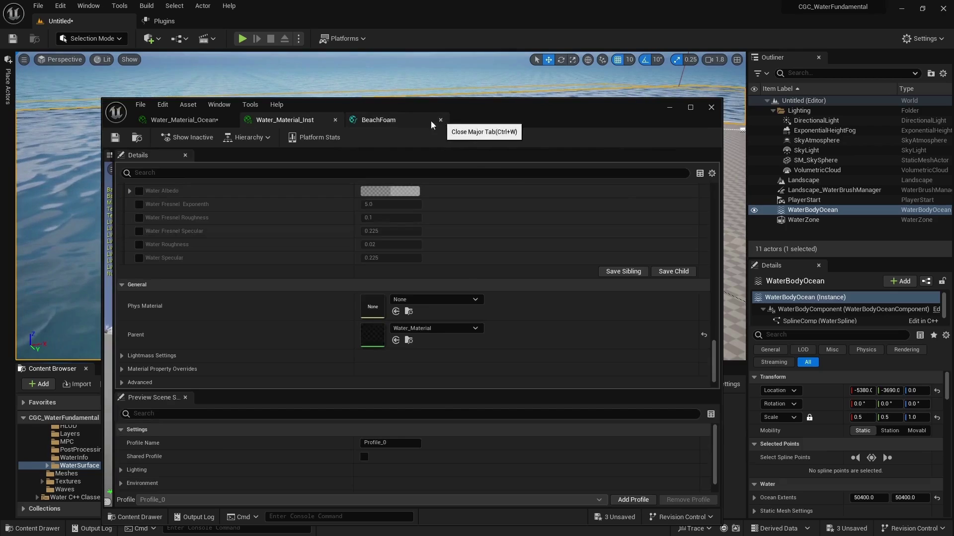
pyautogui.click(440, 121)
pyautogui.click(335, 119)
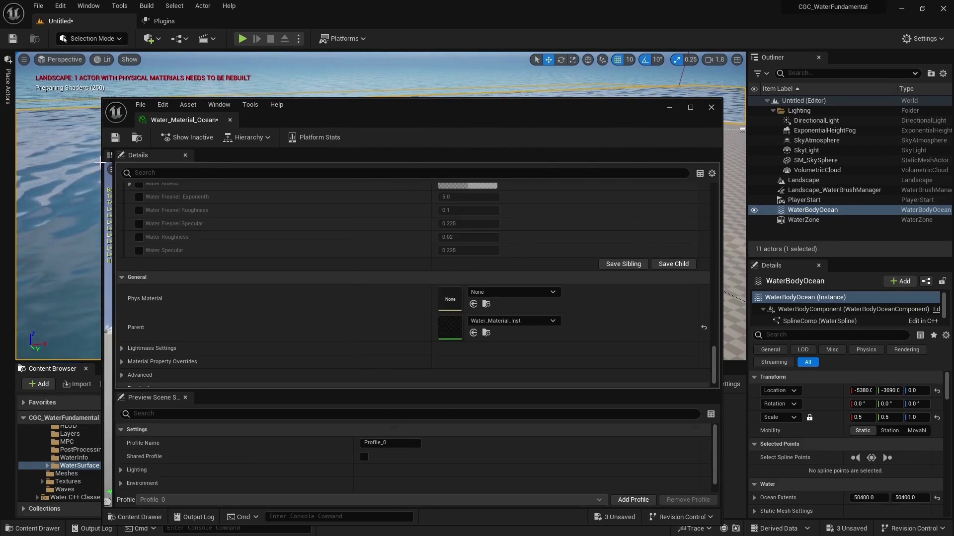
# - View the shoreline foam, setting WaterBodyOcean Location Z to 50 and then back to 0
pyautogui.moveTo(100, 162); pyautogui.dragTo(434, 168)
pyautogui.moveTo(397, 169); pyautogui.dragTo(347, 156, button='right')
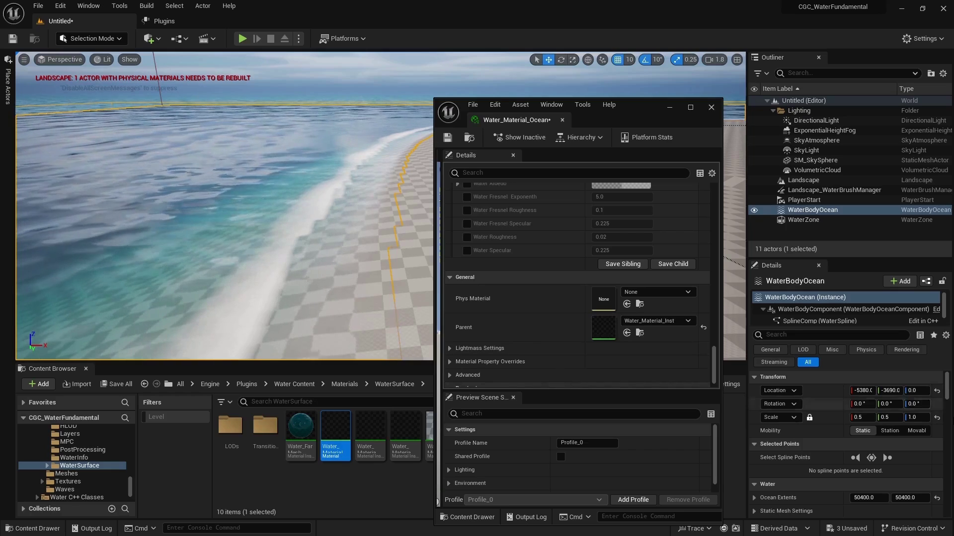
pyautogui.click(911, 391)
pyautogui.write('5')
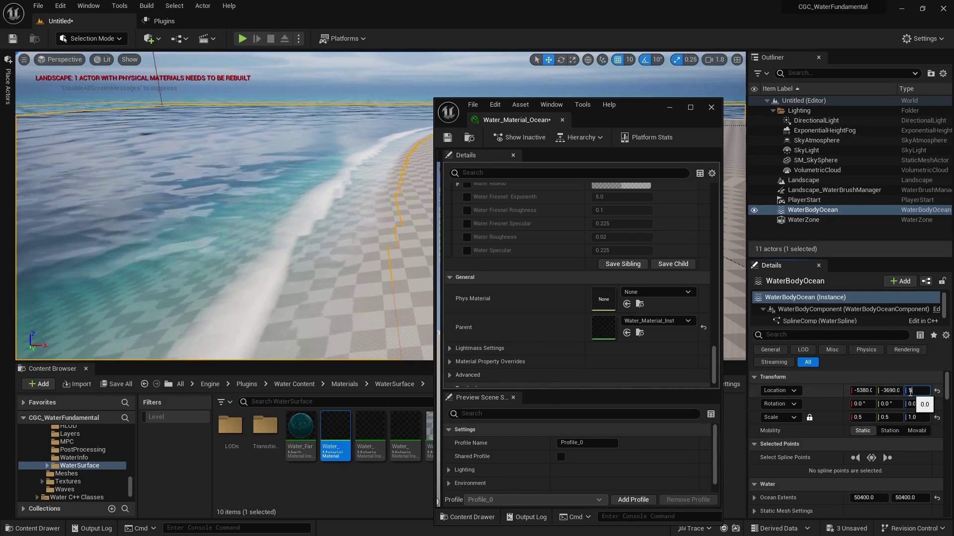
pyautogui.write('0')
pyautogui.press('Return')
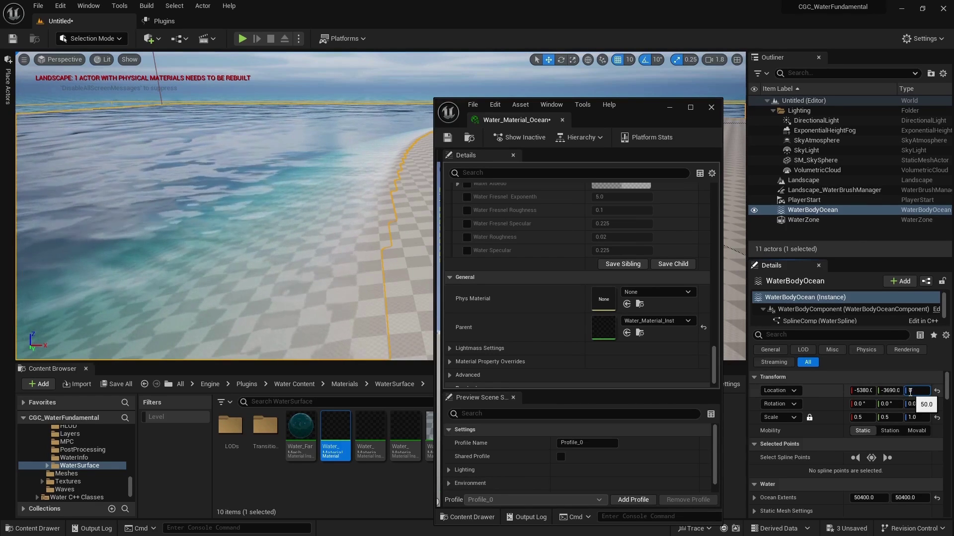
pyautogui.write('0')
pyautogui.press('Return')
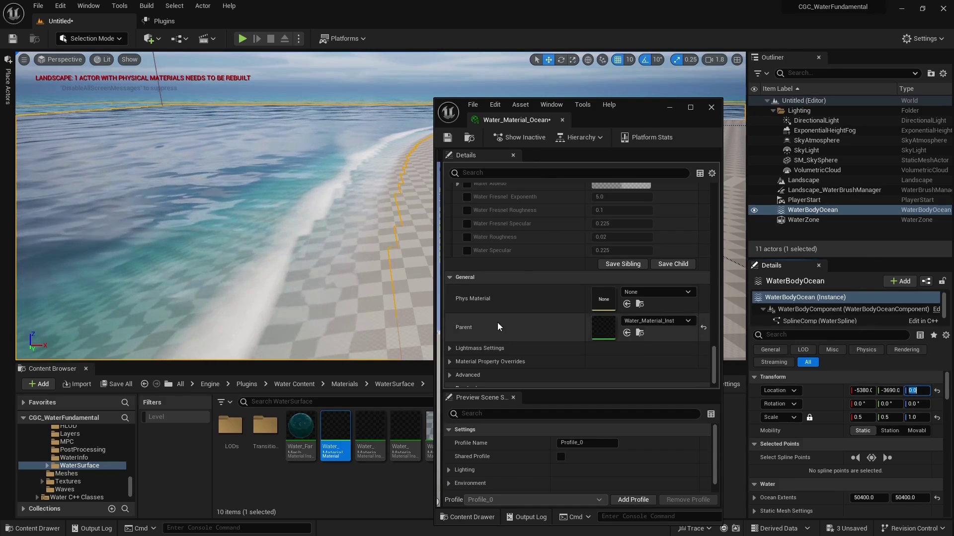
# - Enable the Depth for DF Foam override and lower it from 64.0 to 2.0
pyautogui.scroll(10, 497, 323)
pyautogui.scroll(10, 498, 321)
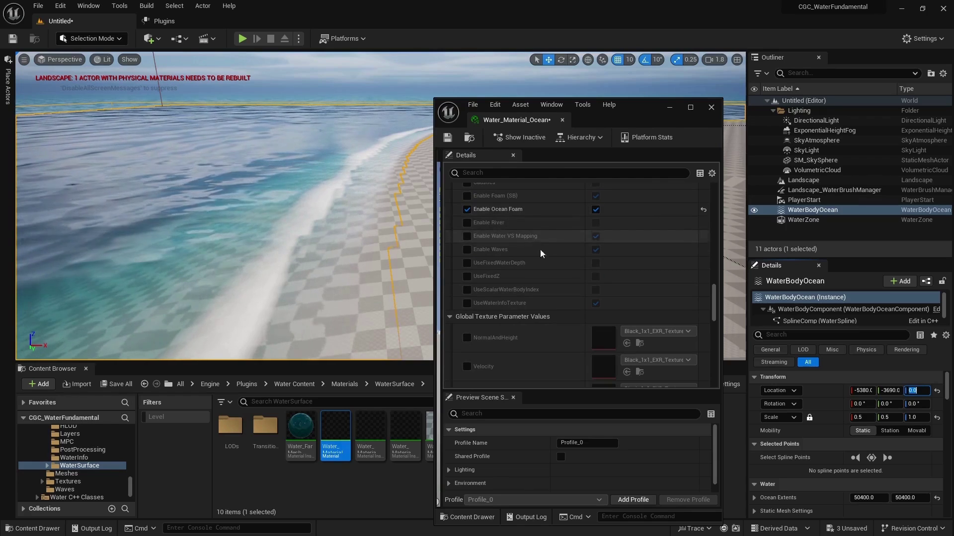
pyautogui.scroll(-6, 546, 247)
pyautogui.scroll(1, 529, 273)
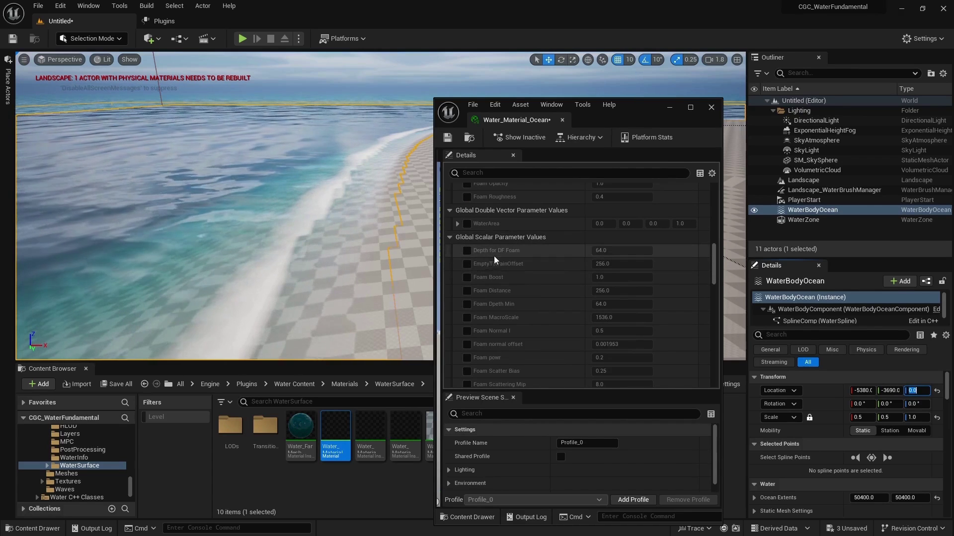
pyautogui.click(467, 251)
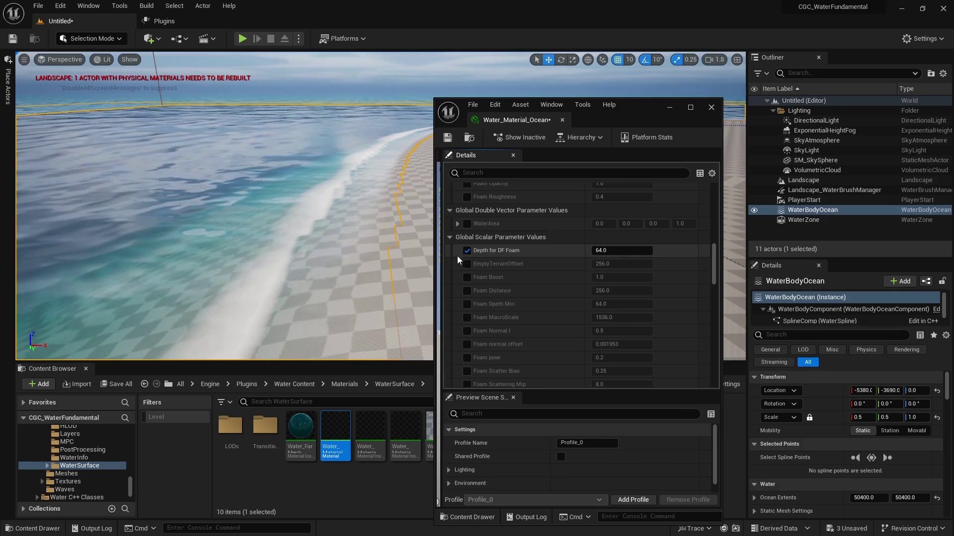
pyautogui.moveTo(621, 251); pyautogui.dragTo(603, 250)
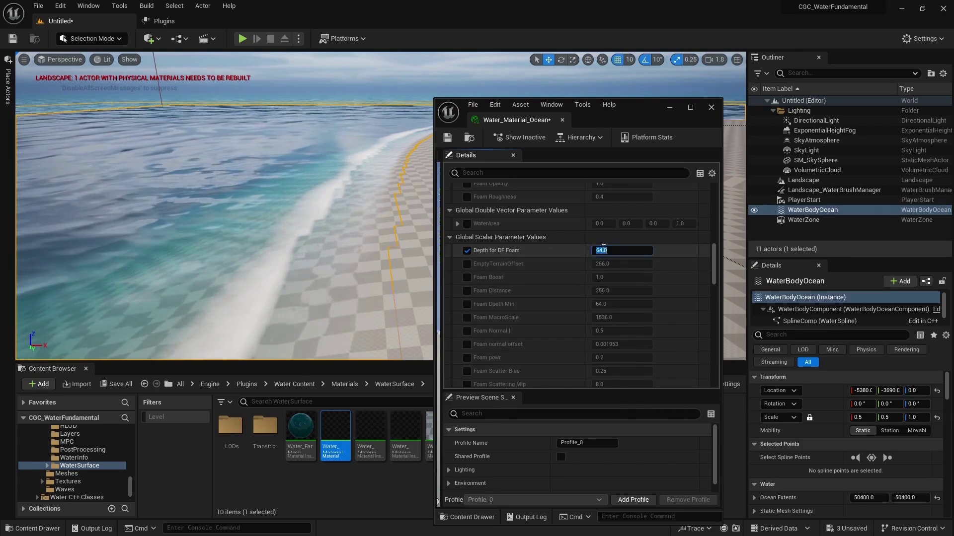
pyautogui.click(603, 249)
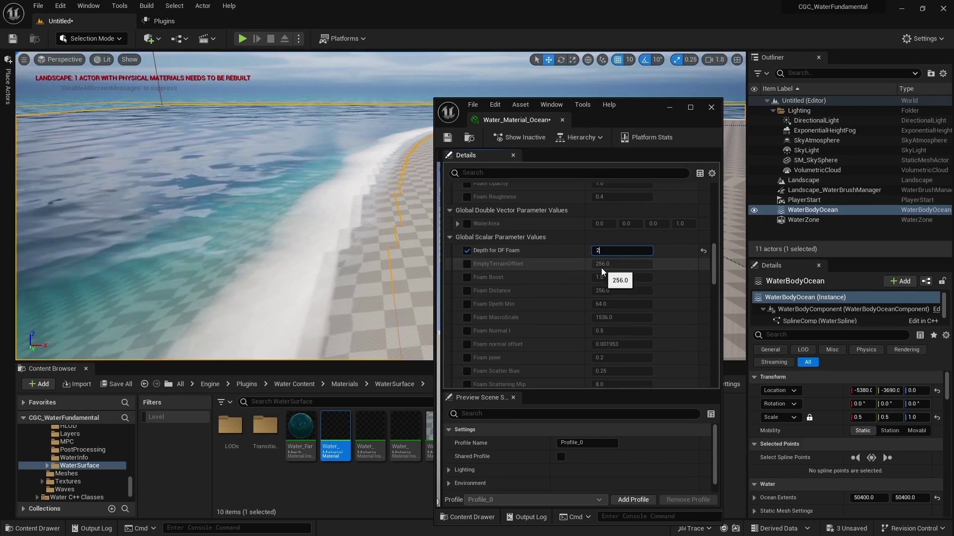
pyautogui.press('Return')
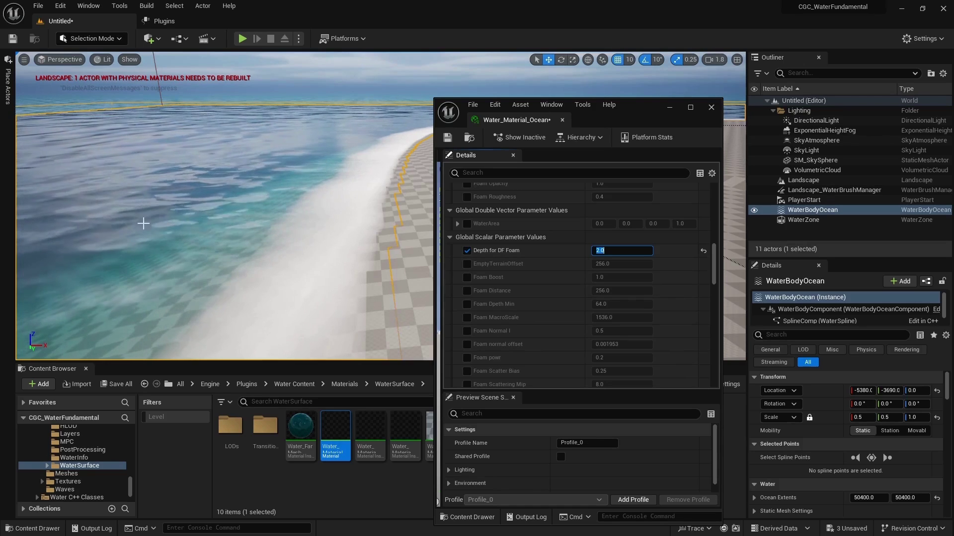
# - Enable the Foam Distance override and set it to 500
pyautogui.click(468, 291)
pyautogui.click(624, 291)
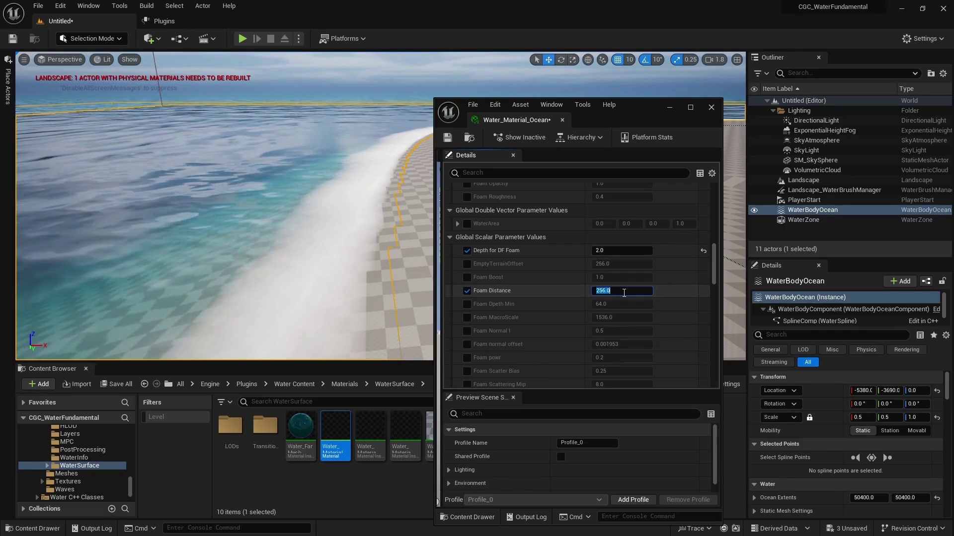
pyautogui.write('500')
pyautogui.press('Return')
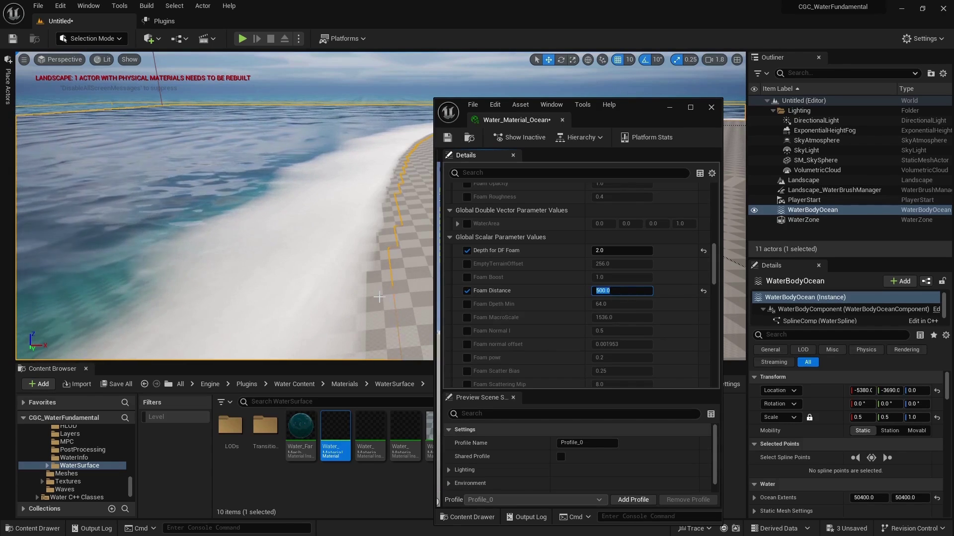
# - Enable the Foam Dpeth Min override and set it to 600.0, after first entering 500
pyautogui.click(467, 304)
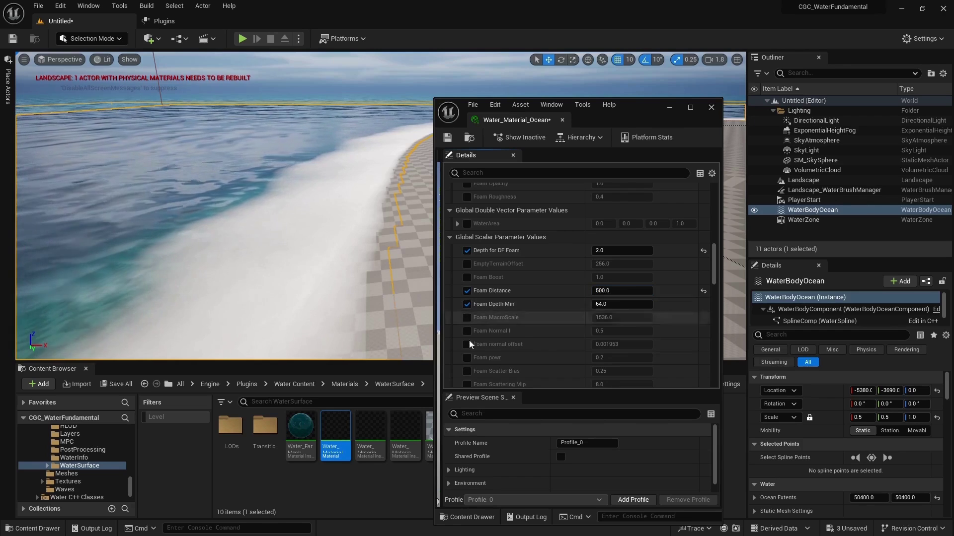
pyautogui.click(593, 304)
pyautogui.write('500')
pyautogui.press('Return')
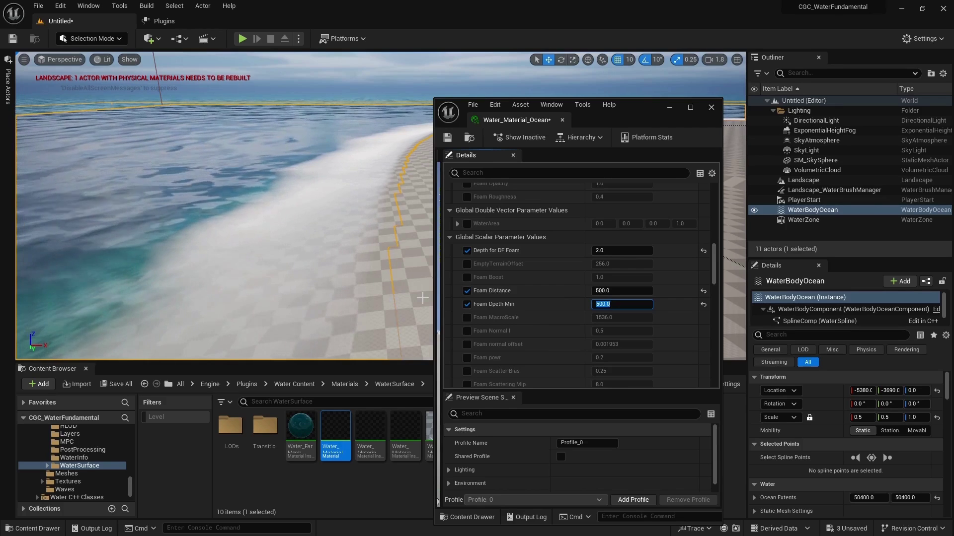
pyautogui.write('600.0')
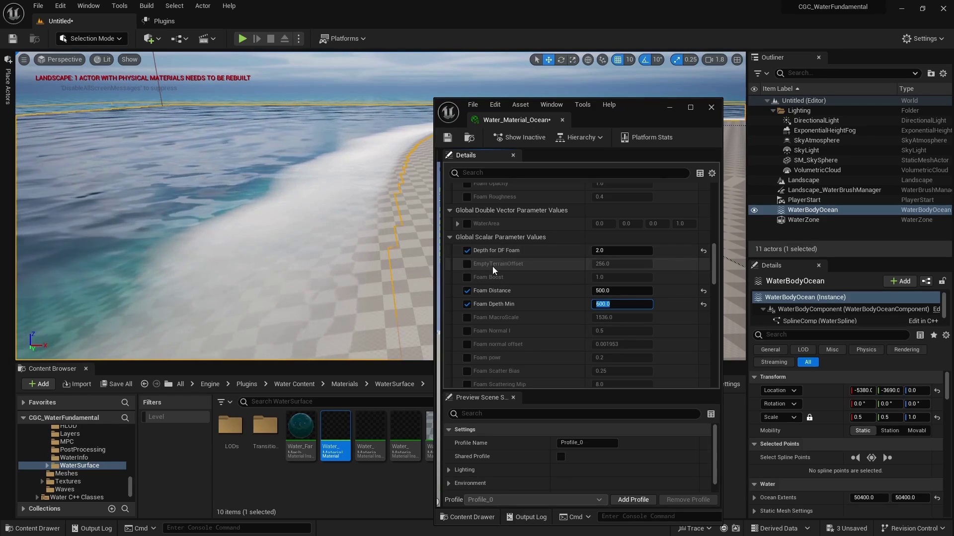
pyautogui.scroll(-2, 491, 266)
pyautogui.scroll(-1, 491, 261)
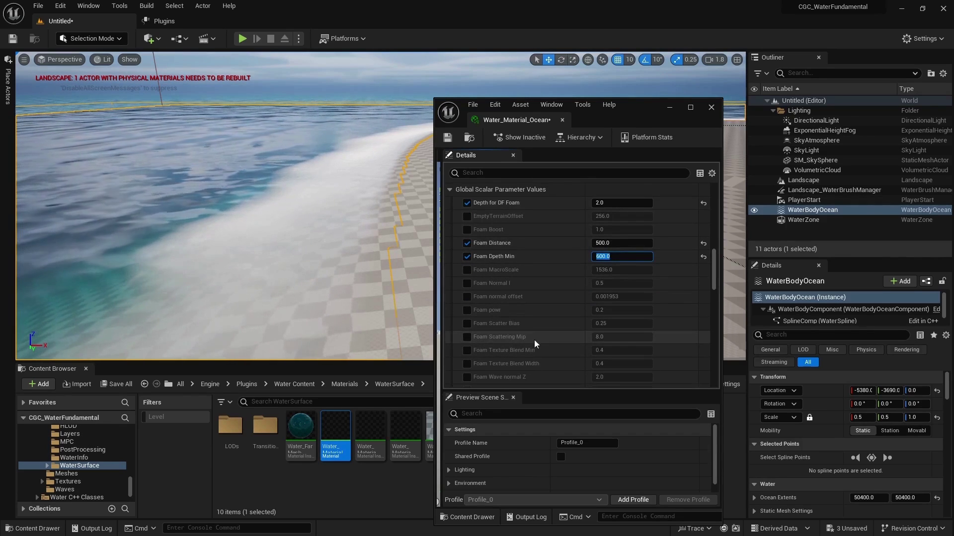
# - Override Foam Scattering Mip, trying 6 and 4 before settling on 2
pyautogui.click(463, 336)
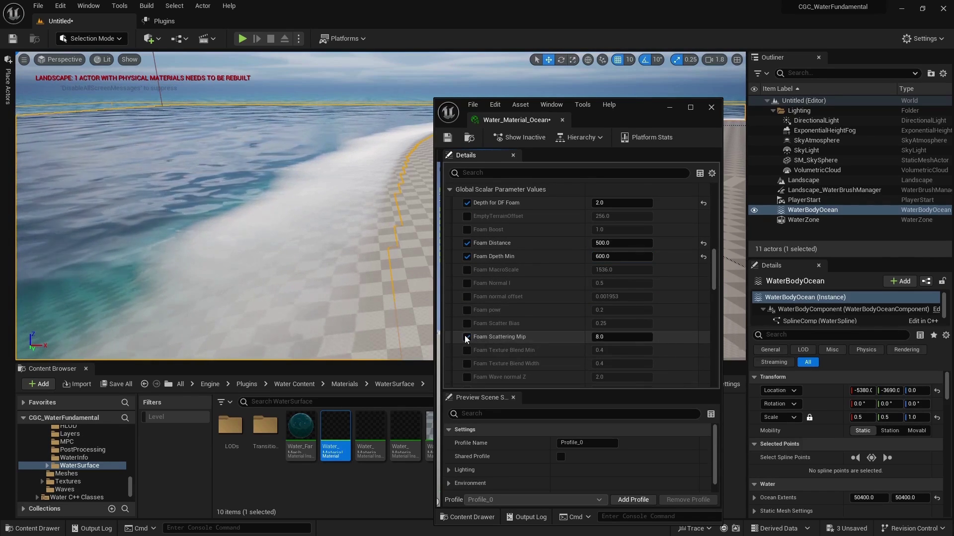
pyautogui.click(464, 336)
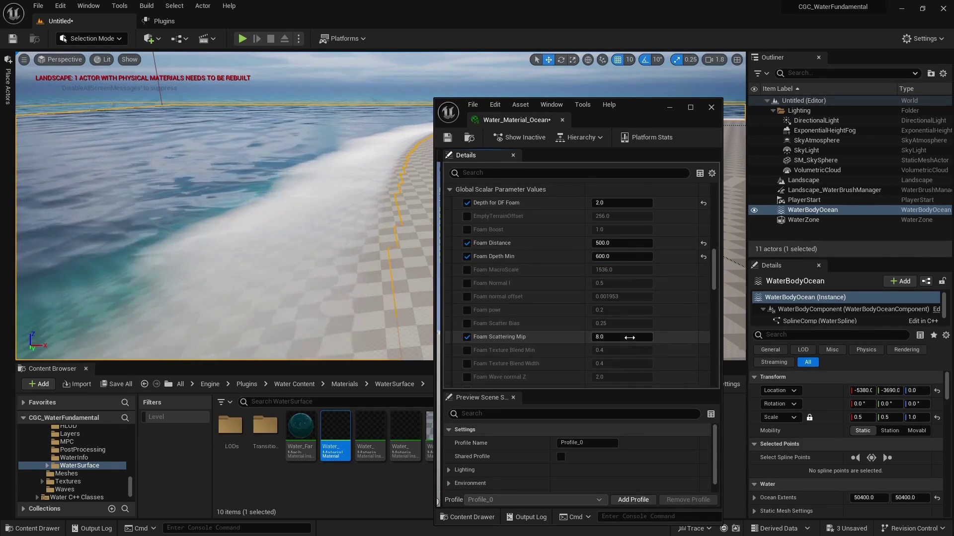
pyautogui.click(630, 338)
pyautogui.write('6')
pyautogui.press('Return')
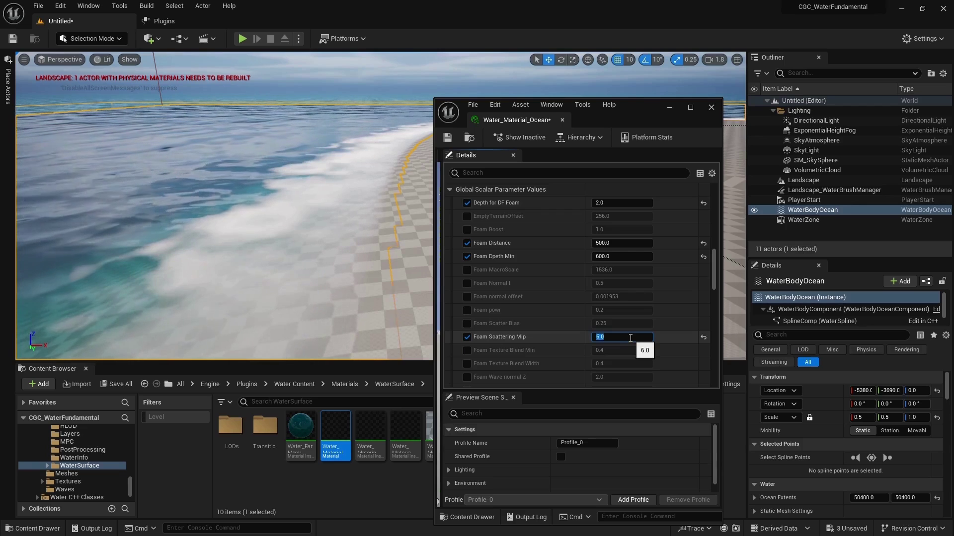
pyautogui.write('4')
pyautogui.press('Return')
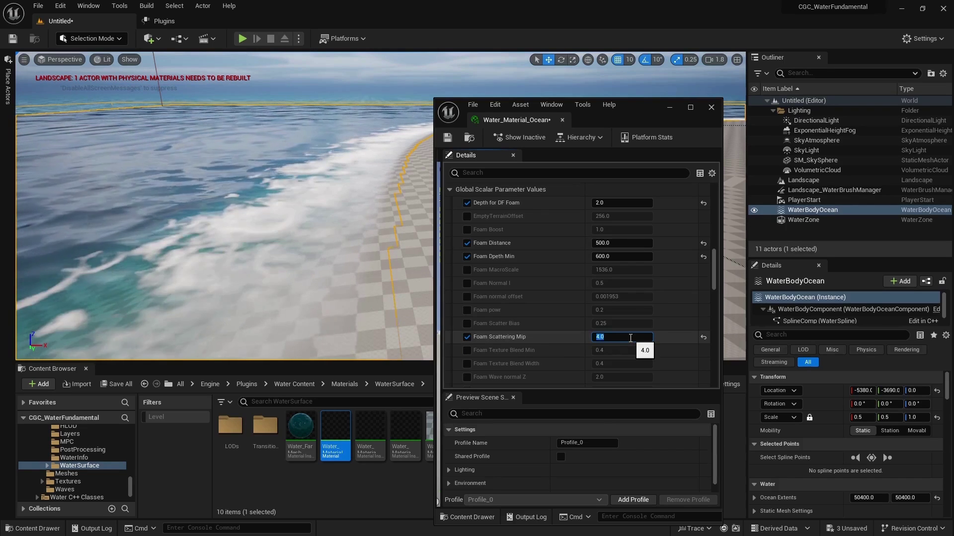
pyautogui.write('2')
pyautogui.press('Return')
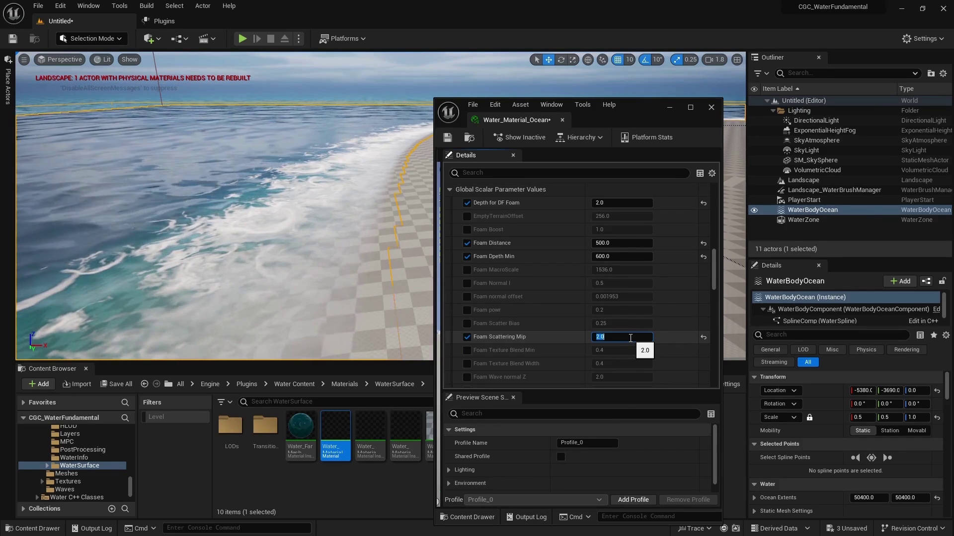
# - Override Foam Scatter Bias, testing 1, 10 and 0.75 before settling at 0.45
pyautogui.click(466, 323)
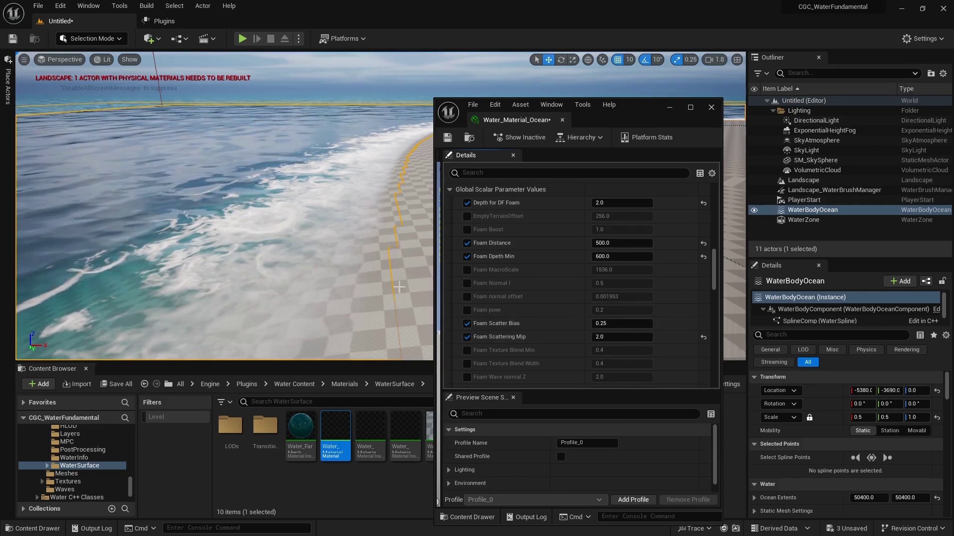
pyautogui.click(597, 325)
pyautogui.write('1')
pyautogui.press('Return')
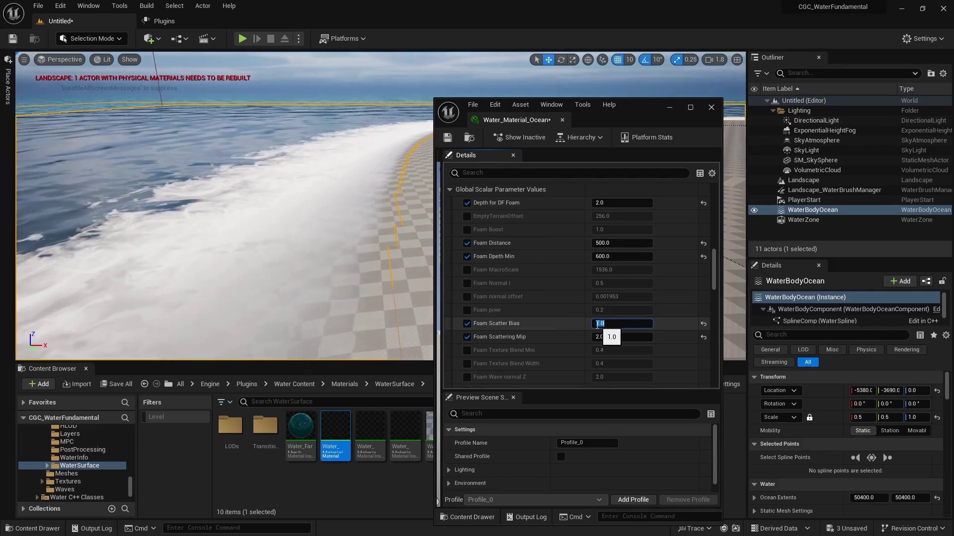
pyautogui.write('10')
pyautogui.press('Return')
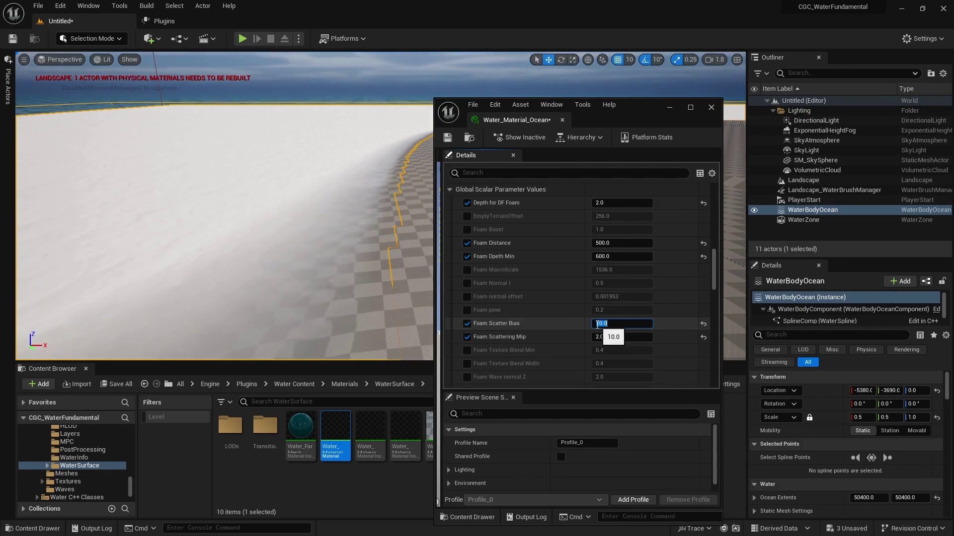
pyautogui.write('1')
pyautogui.press('Return')
pyautogui.write('1')
pyautogui.write('.75')
pyautogui.press('Return')
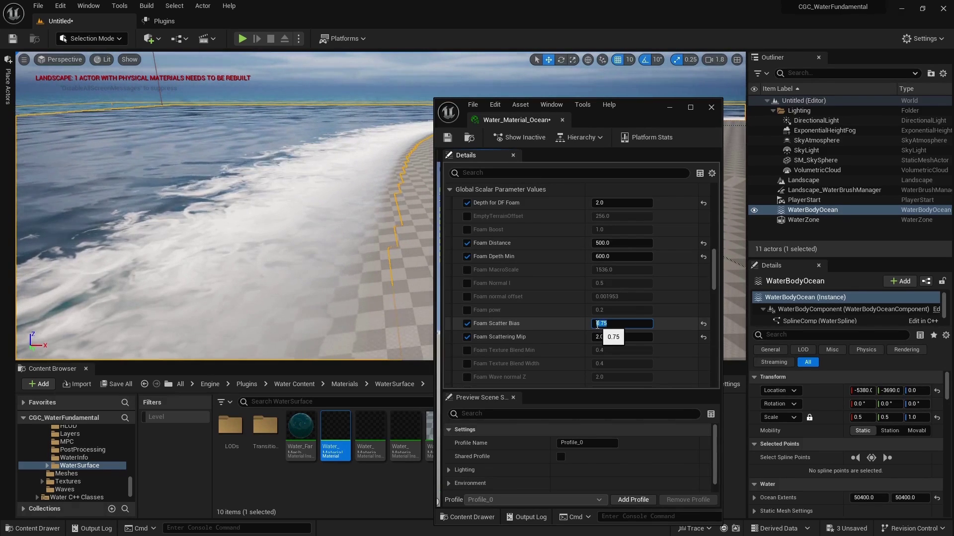
pyautogui.write('1')
pyautogui.write('.45')
pyautogui.press('Return')
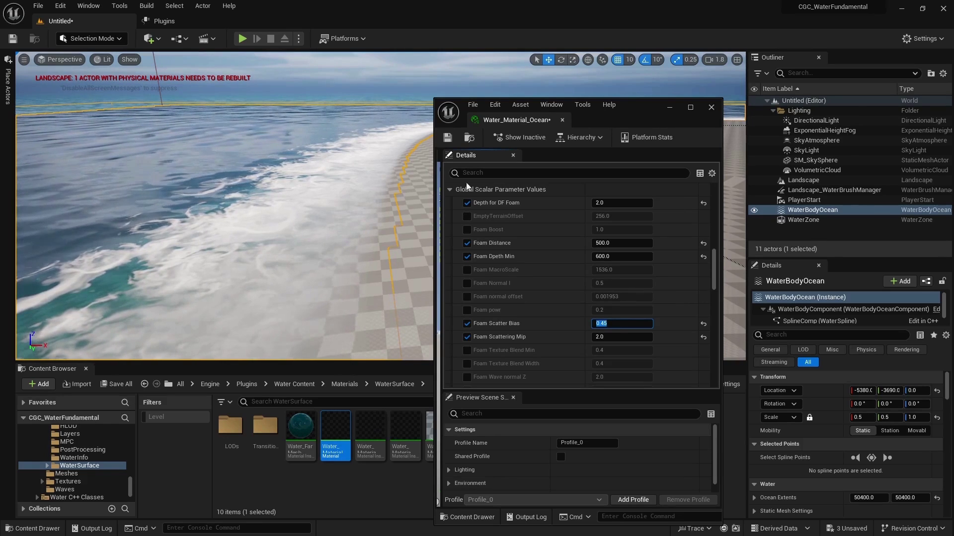
# - Override Foam MacroScale and set it to 3000
pyautogui.click(469, 272)
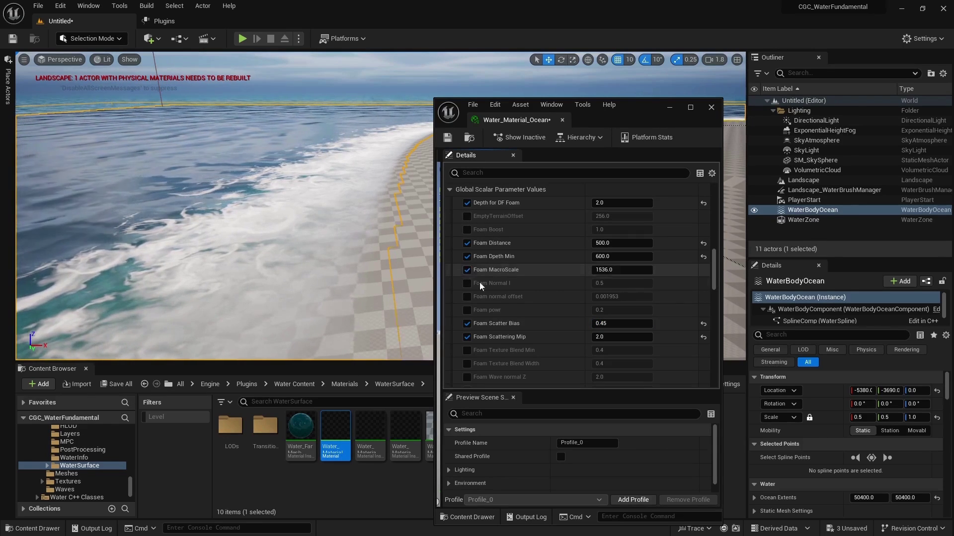
pyautogui.click(610, 270)
pyautogui.write('3000')
pyautogui.press('Return')
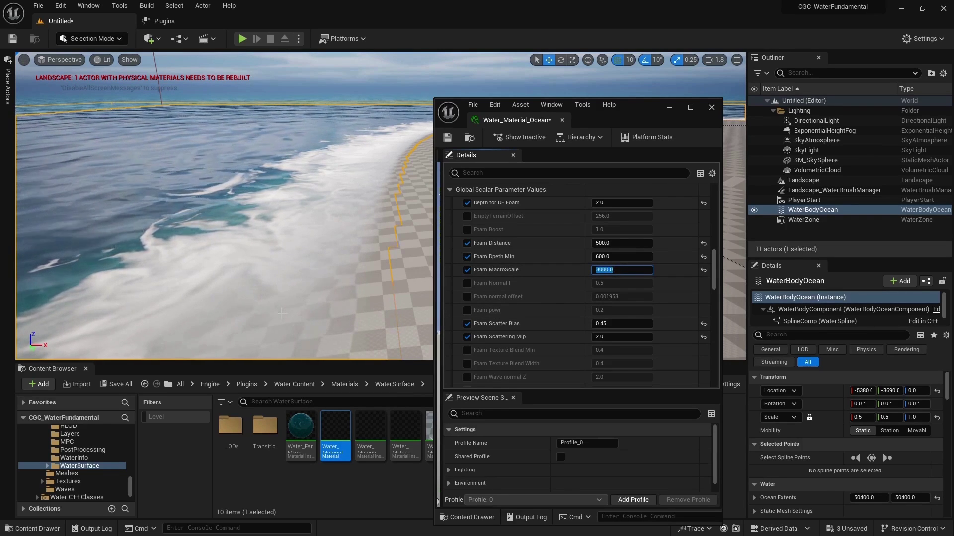
# - Override Foam Attachment under General Foam and raise it to 2.0
pyautogui.scroll(4, 488, 268)
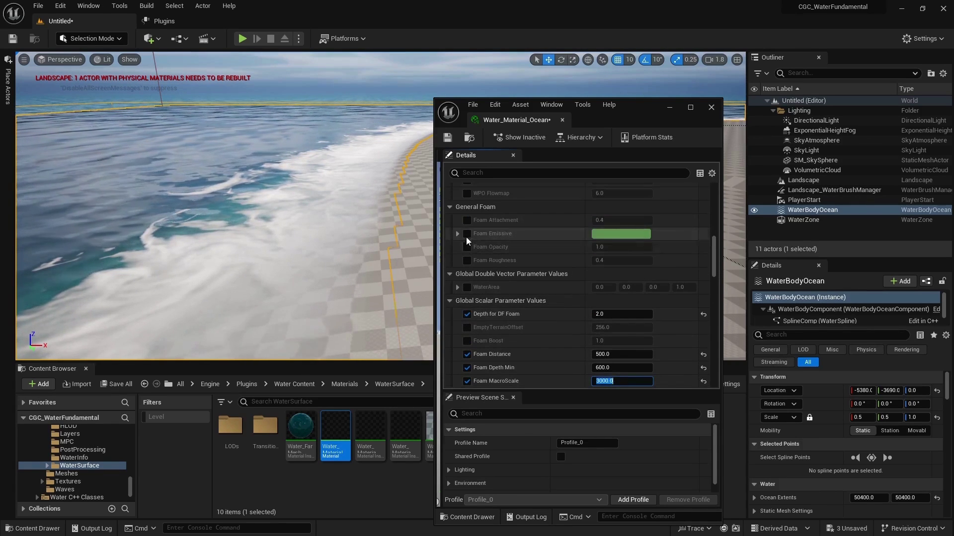
pyautogui.click(467, 221)
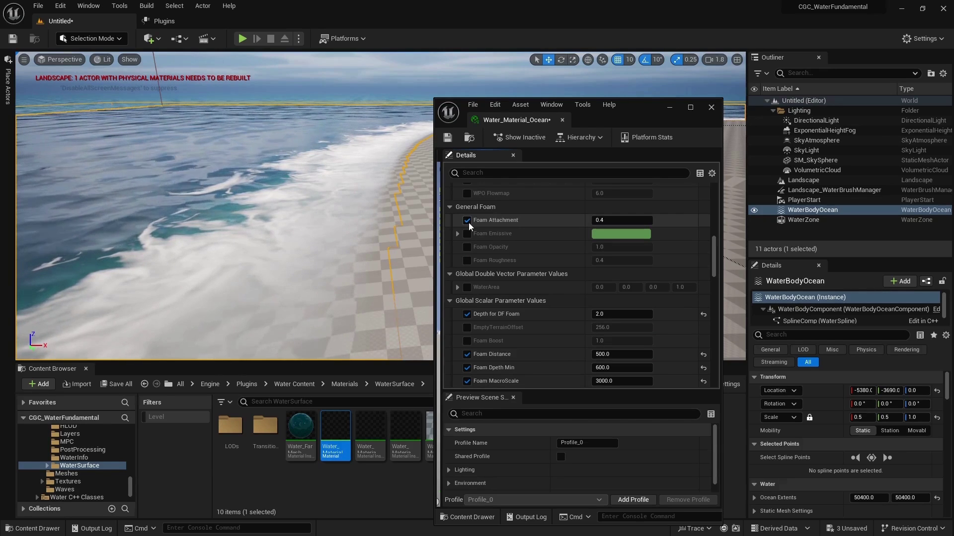
pyautogui.click(600, 221)
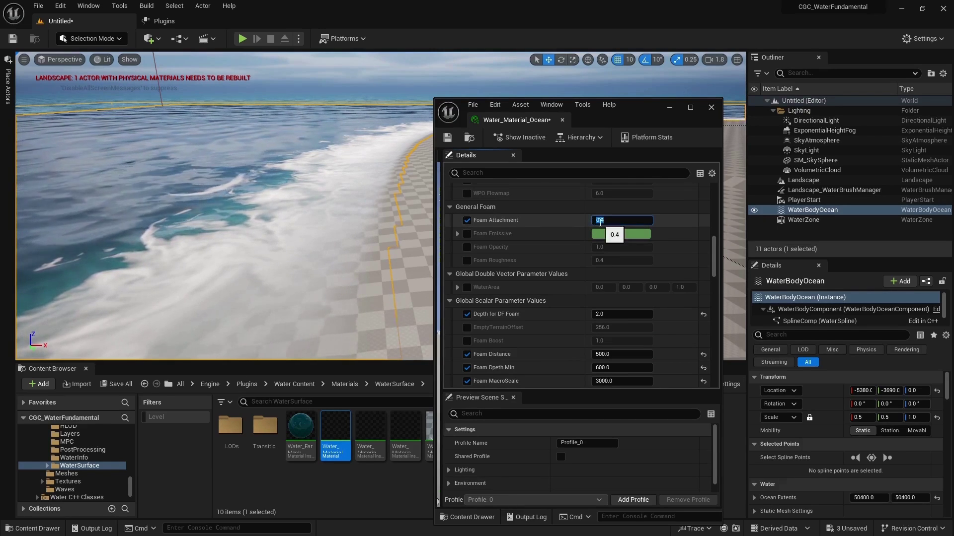
pyautogui.write('1')
pyautogui.press('Return')
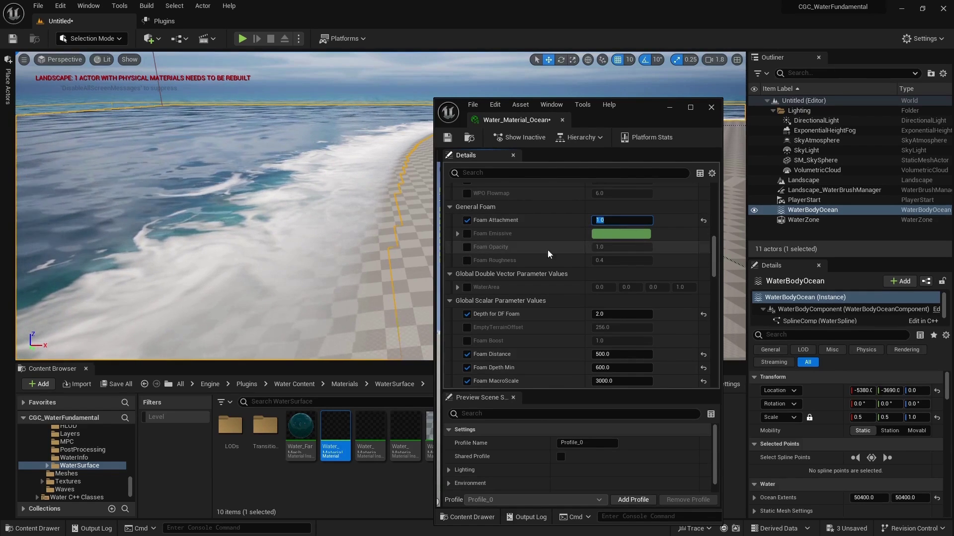
pyautogui.write('2')
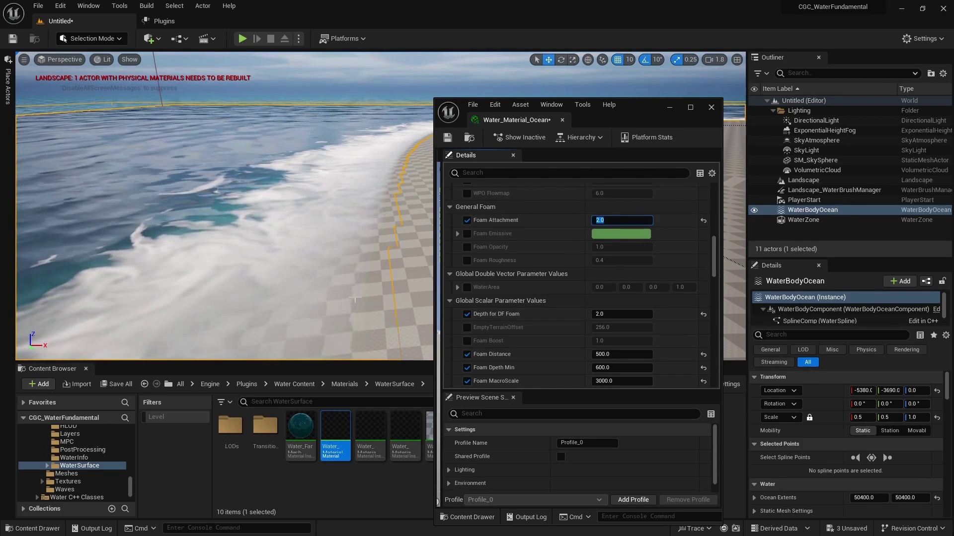
pyautogui.click(474, 249)
# - Override Foam Opacity at 0.7 and view the result over the open ocean
pyautogui.click(467, 247)
pyautogui.click(592, 247)
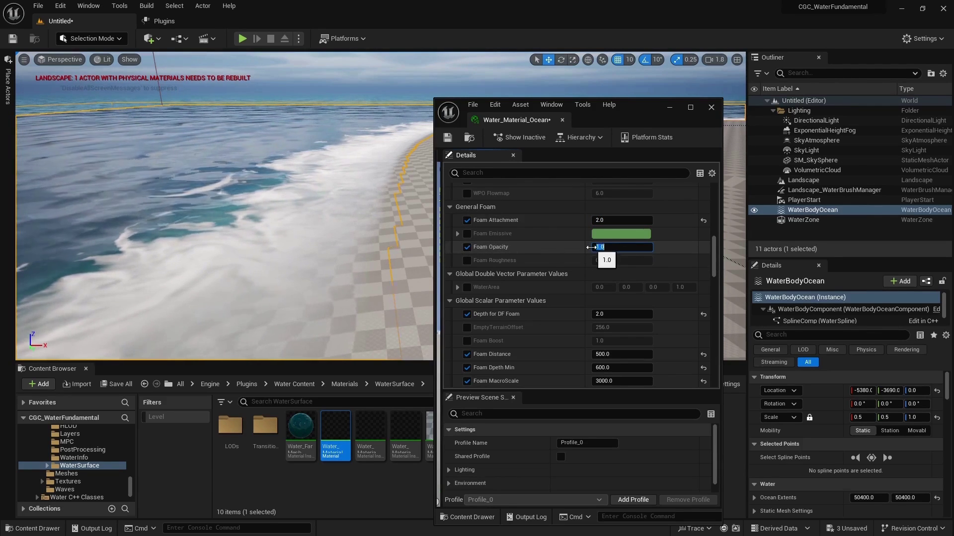
pyautogui.write('0')
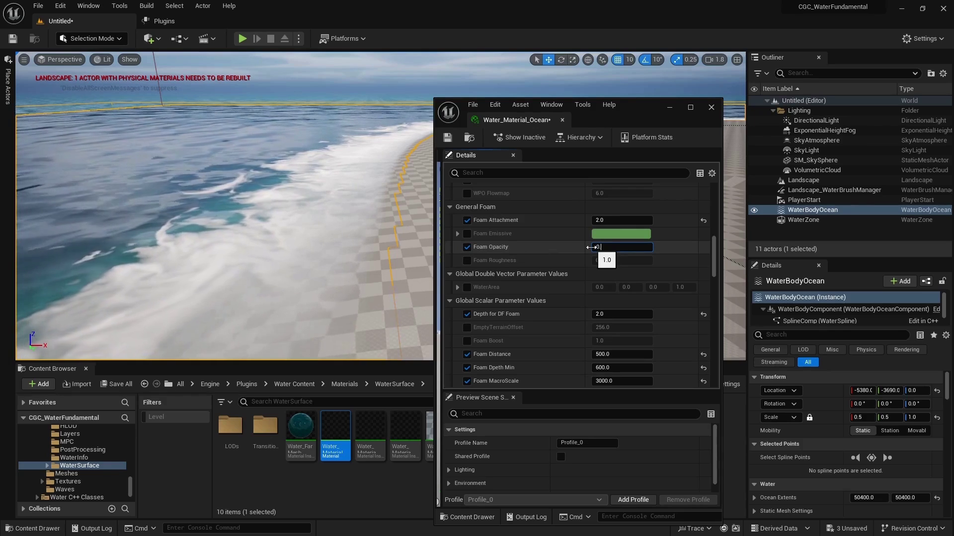
pyautogui.write('.7')
pyautogui.press('Return')
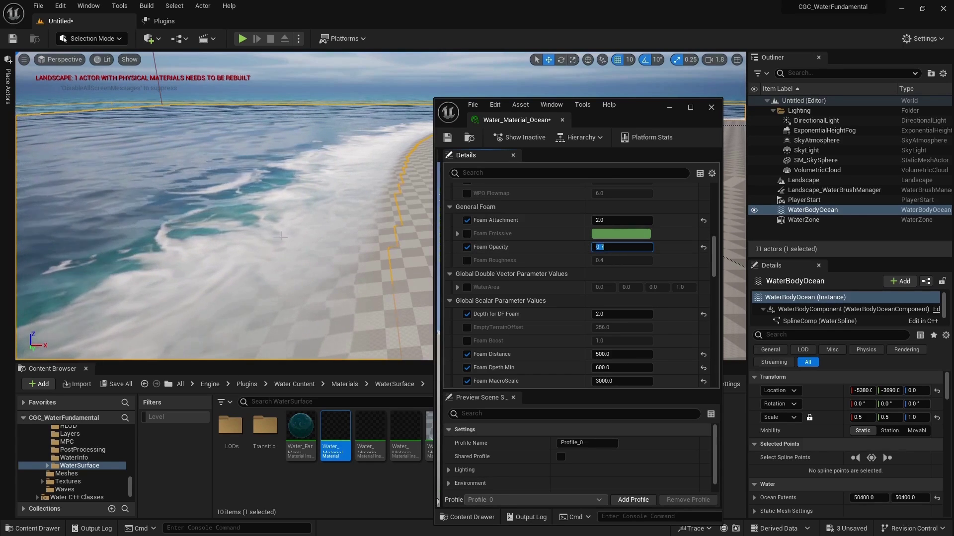
pyautogui.moveTo(280, 236); pyautogui.dragTo(165, 169, button='right')
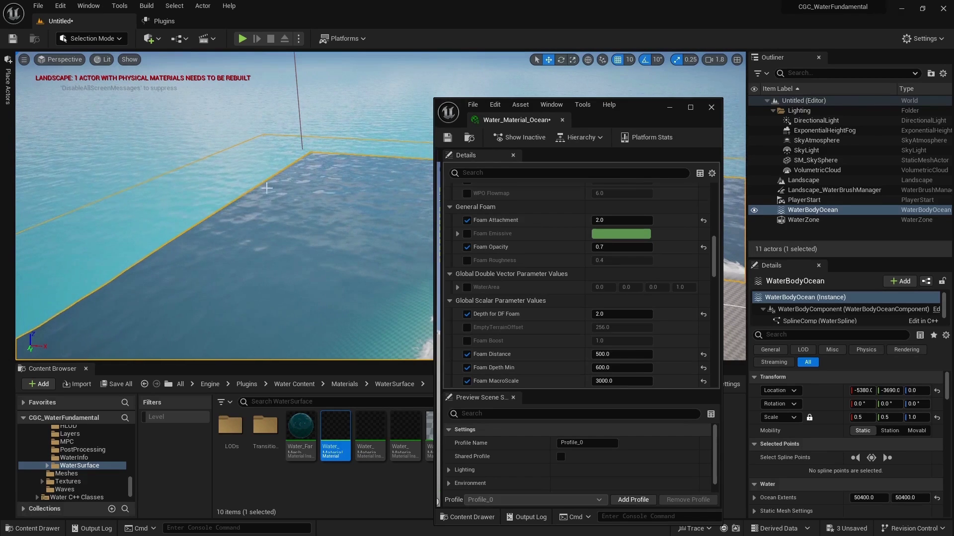
# - Locate the WaterZone's Water_FarMesh material and copy it into CGC-WaterTool_Fund
pyautogui.doubleClick(800, 221)
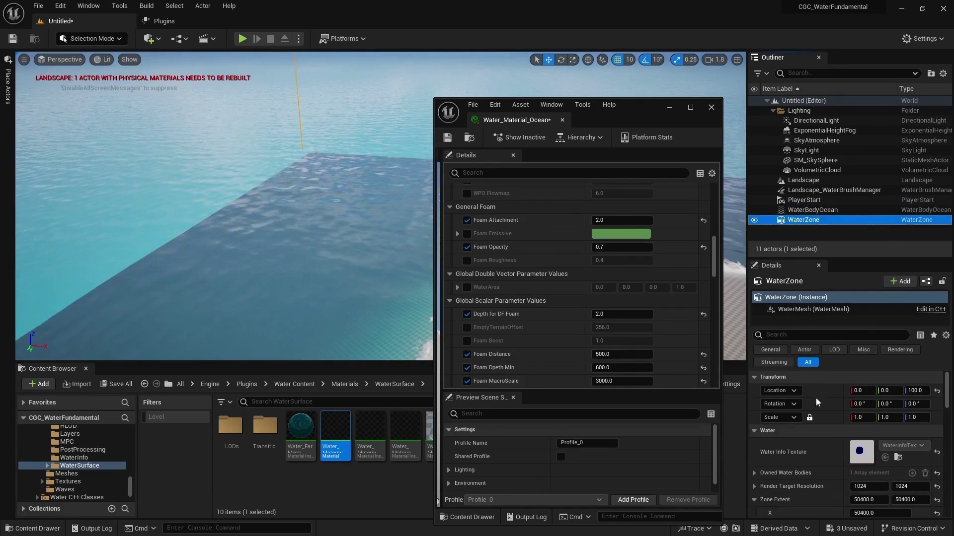
pyautogui.scroll(-10, 807, 418)
pyautogui.scroll(-3, 797, 431)
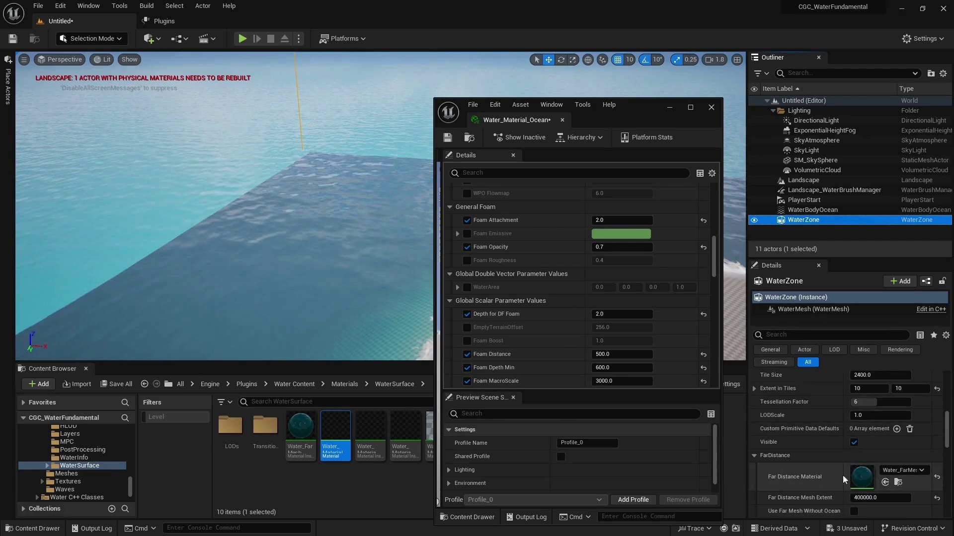
pyautogui.click(898, 482)
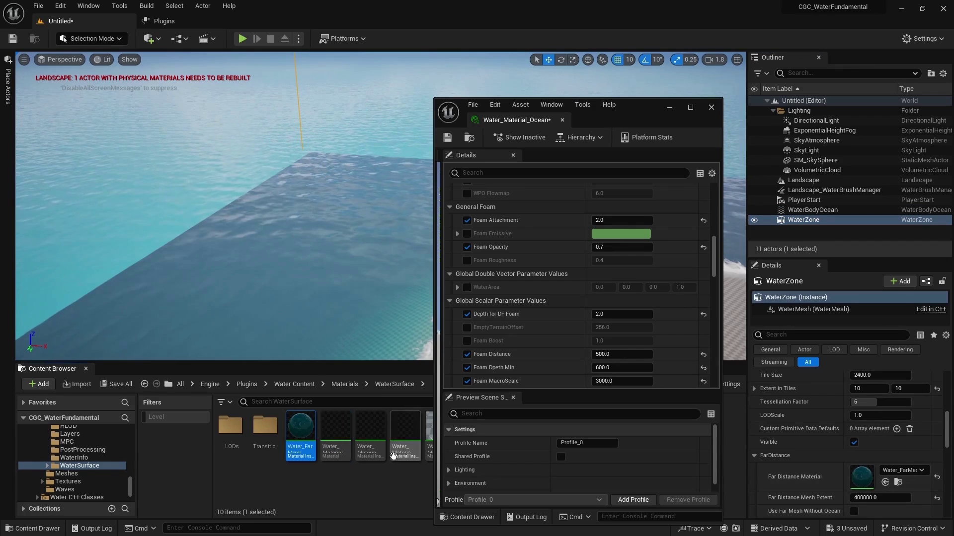
pyautogui.moveTo(132, 488); pyautogui.dragTo(130, 431)
pyautogui.moveTo(301, 445); pyautogui.dragTo(99, 448)
pyautogui.click(124, 477)
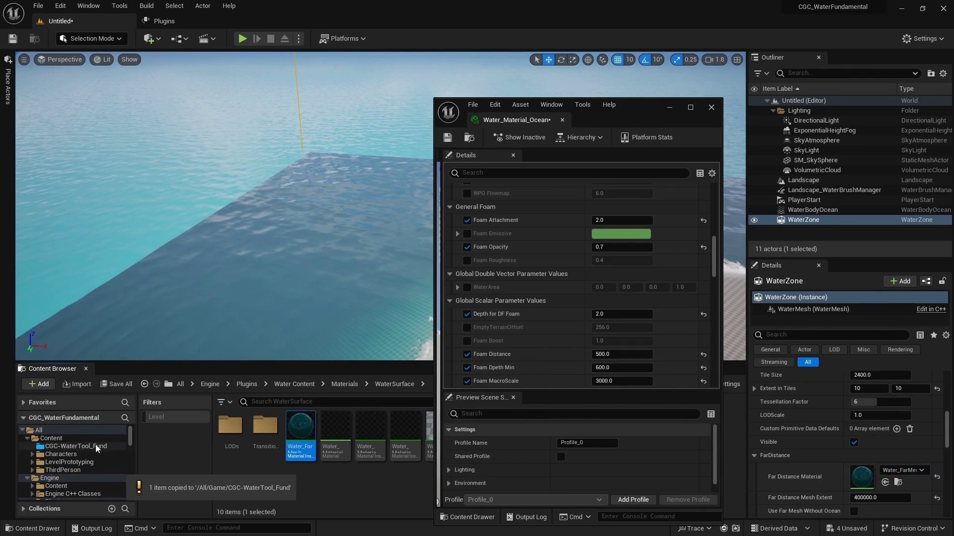
# - Assign the copied Water_FarMesh as the WaterZone's Far Distance Material
pyautogui.click(95, 446)
pyautogui.click(301, 430)
pyautogui.moveTo(300, 430); pyautogui.dragTo(861, 478)
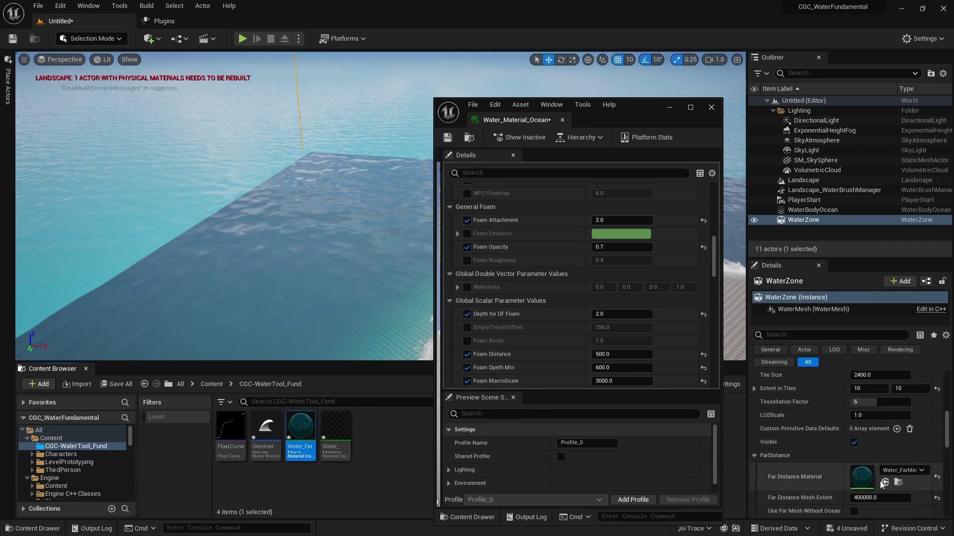
# - Set the far-mesh material's Absorption red to 50 and green to 250, matching the ocean
pyautogui.doubleClick(861, 477)
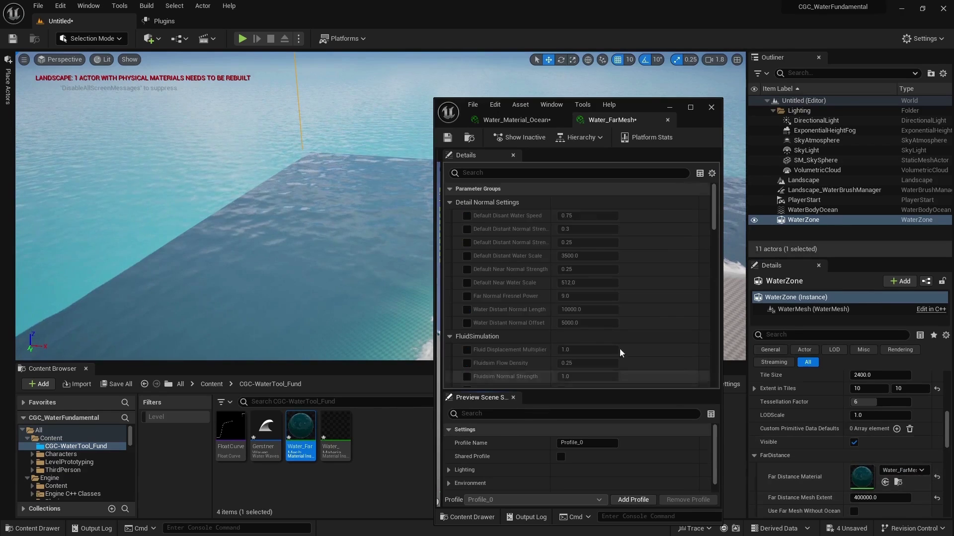
pyautogui.click(512, 121)
pyautogui.scroll(-10, 515, 244)
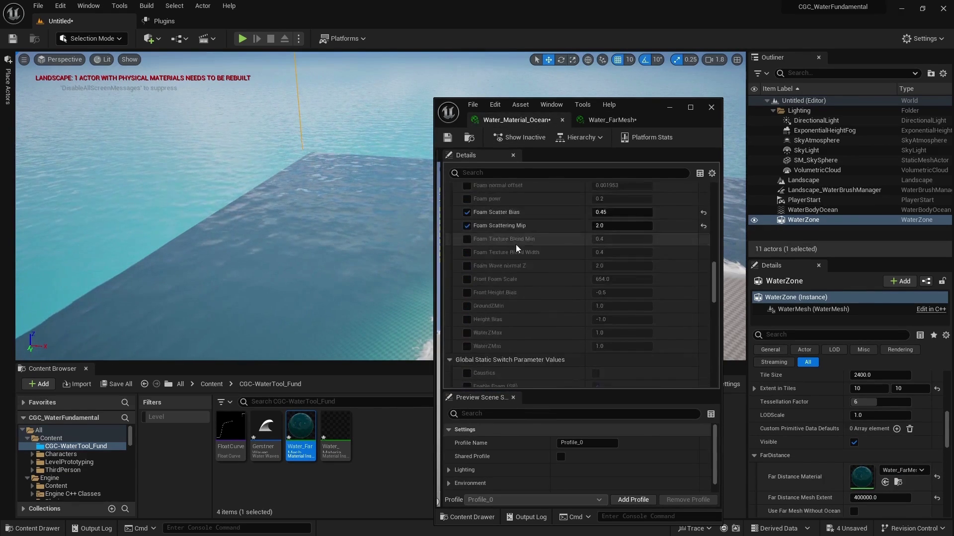
pyautogui.scroll(-5, 515, 243)
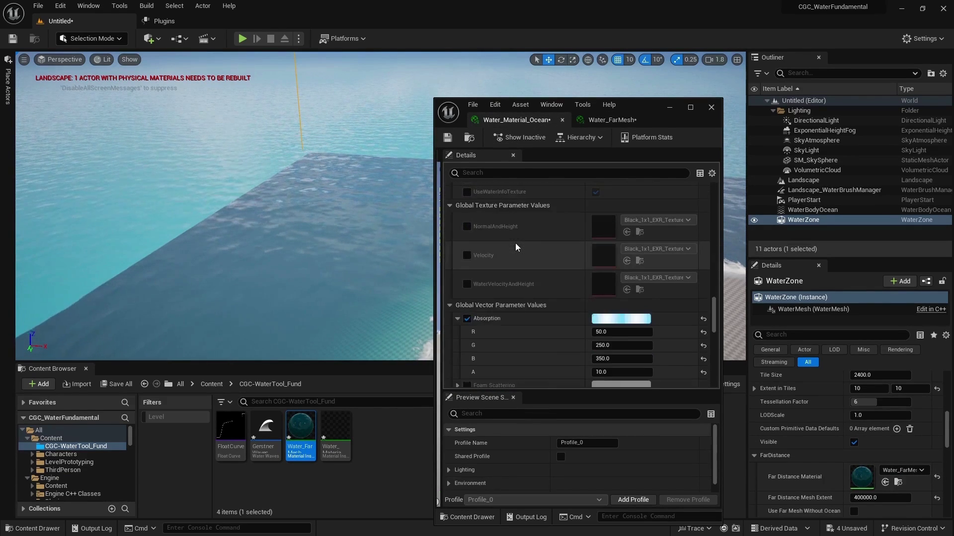
pyautogui.click(612, 120)
pyautogui.scroll(-3, 529, 287)
pyautogui.scroll(-6, 530, 287)
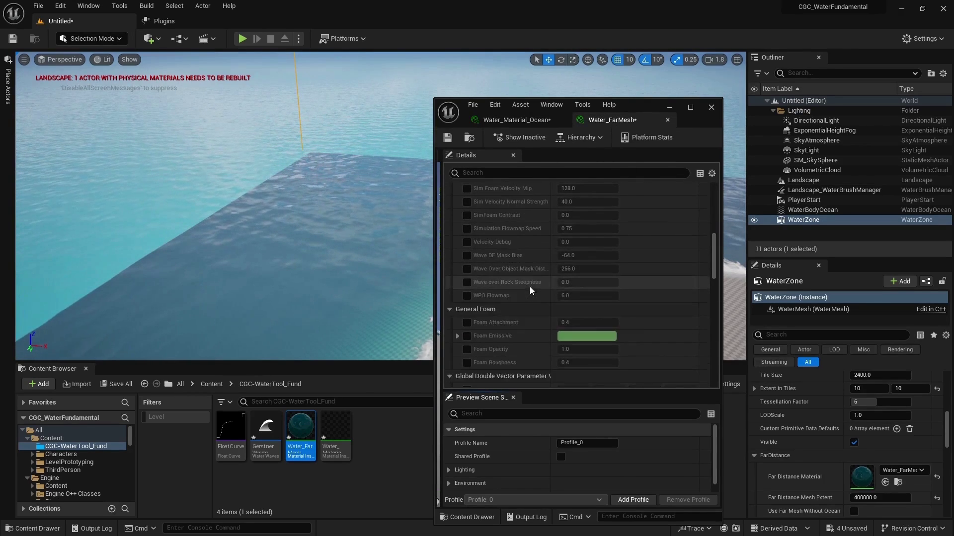
pyautogui.scroll(-5, 529, 287)
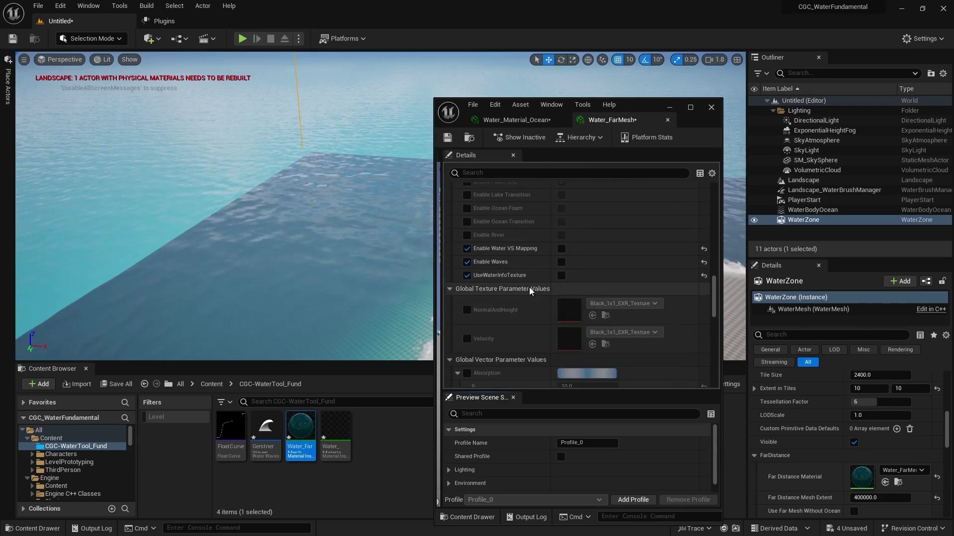
pyautogui.click(574, 322)
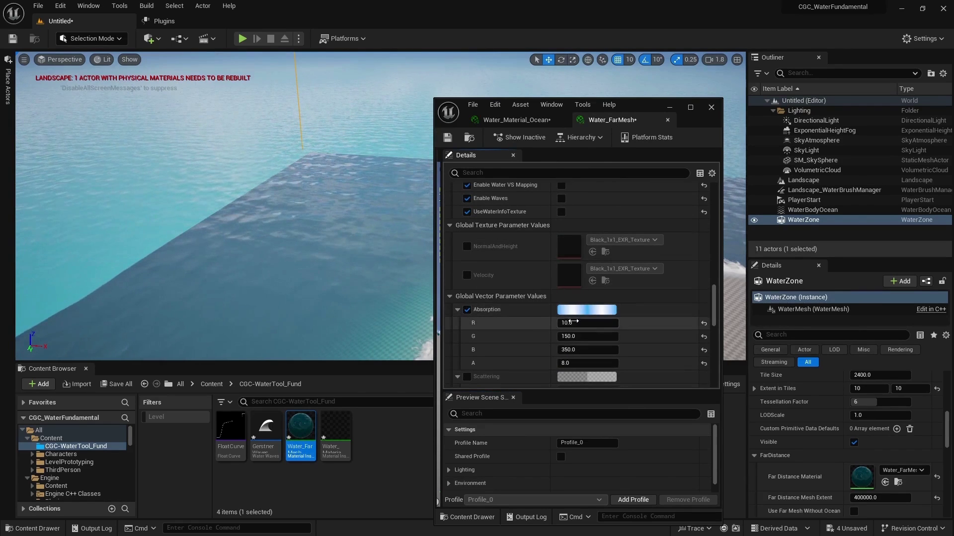
pyautogui.write('50')
pyautogui.press('Tab')
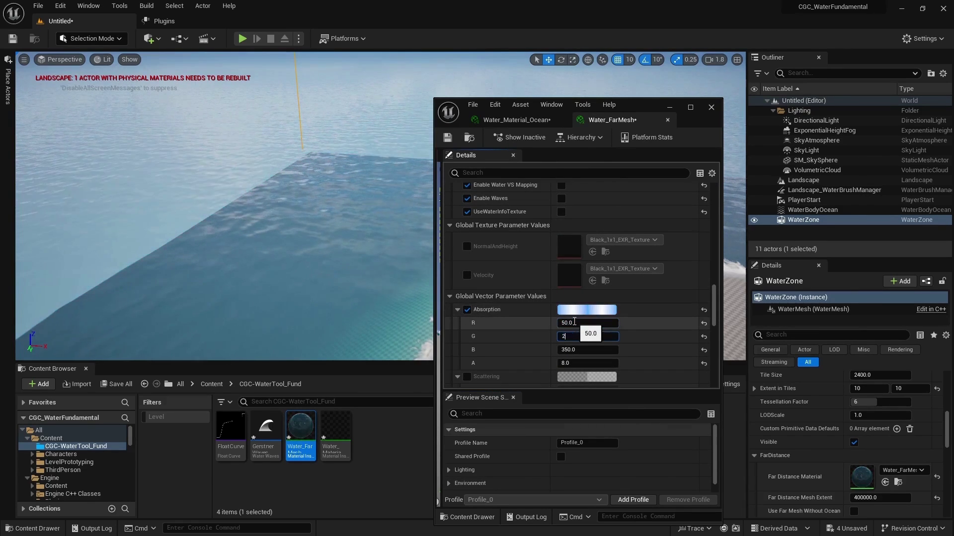
pyautogui.press('Return')
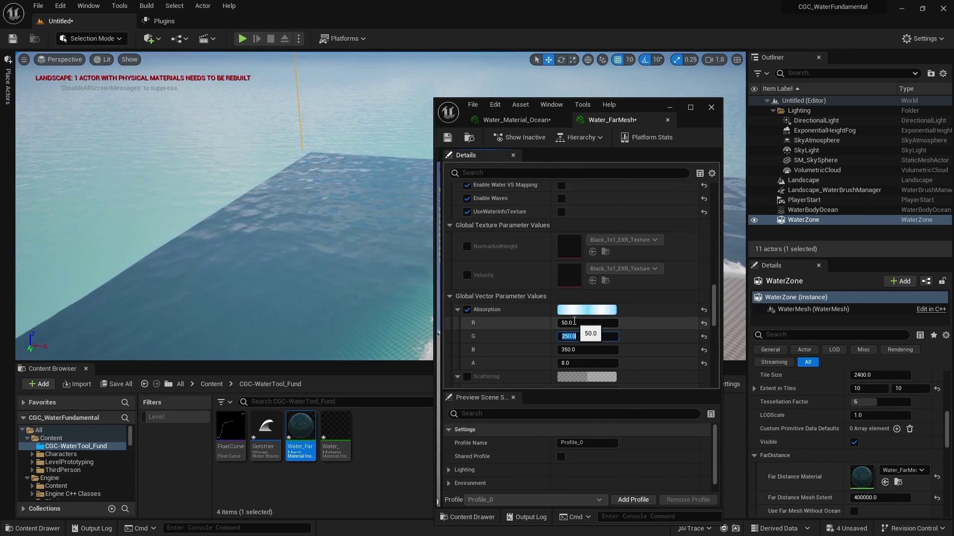
# - Set the far-mesh Absorption alpha to 10 and enable the Scattering override
pyautogui.click(519, 120)
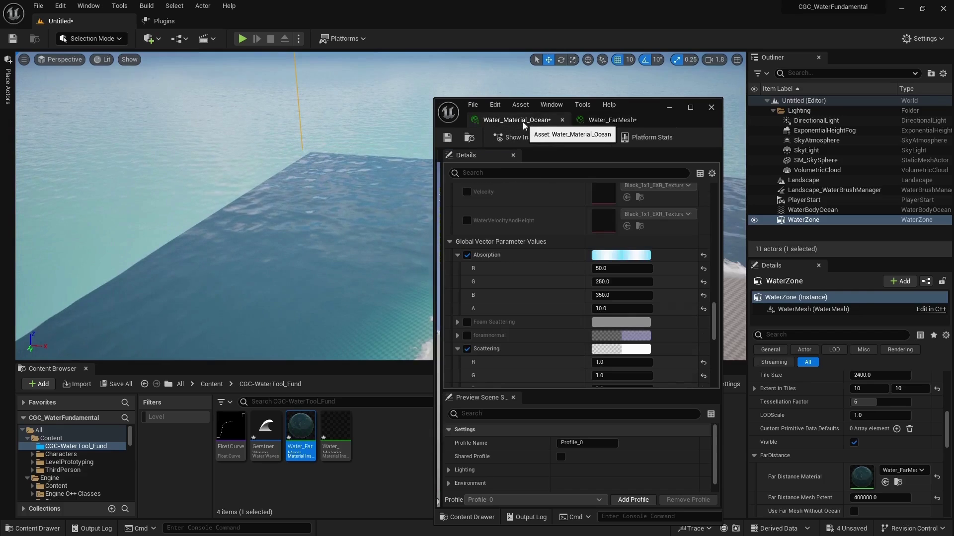
pyautogui.click(591, 121)
pyautogui.click(588, 364)
pyautogui.write('10')
pyautogui.press('Return')
pyautogui.click(466, 377)
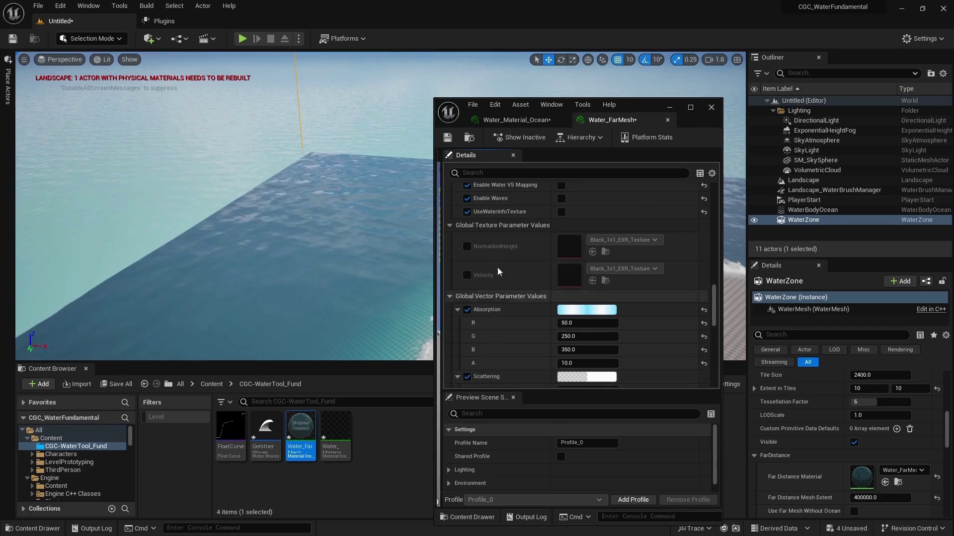
pyautogui.click(511, 121)
pyautogui.scroll(-3, 549, 278)
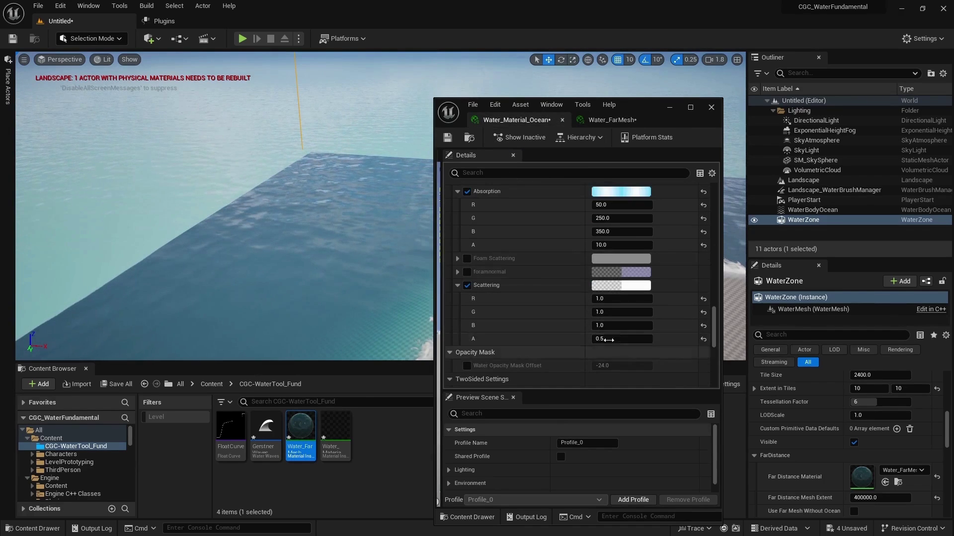
pyautogui.click(603, 120)
# - Enable the far-mesh Anisotropy override and set it to 1.0
pyautogui.scroll(-3, 583, 348)
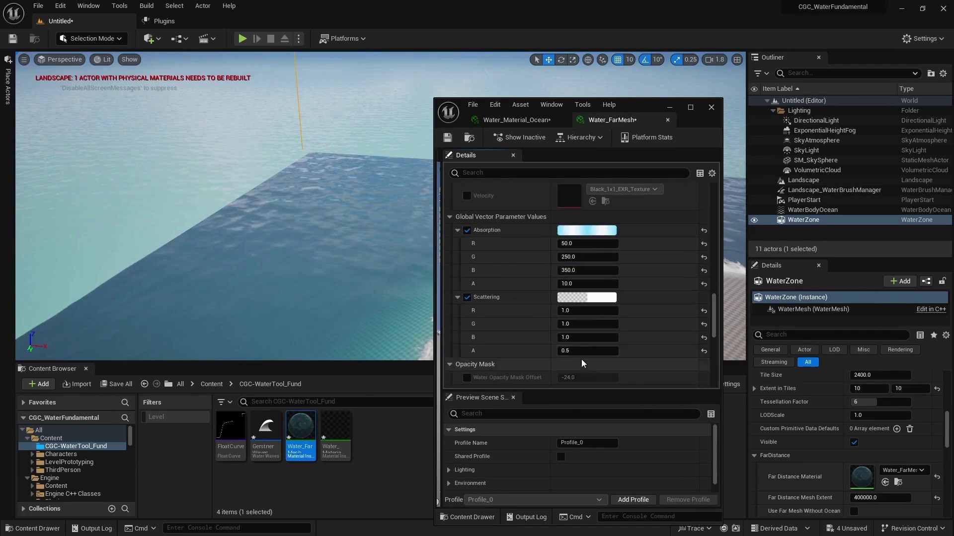
pyautogui.scroll(-3, 536, 343)
pyautogui.scroll(-2, 535, 331)
pyautogui.click(467, 294)
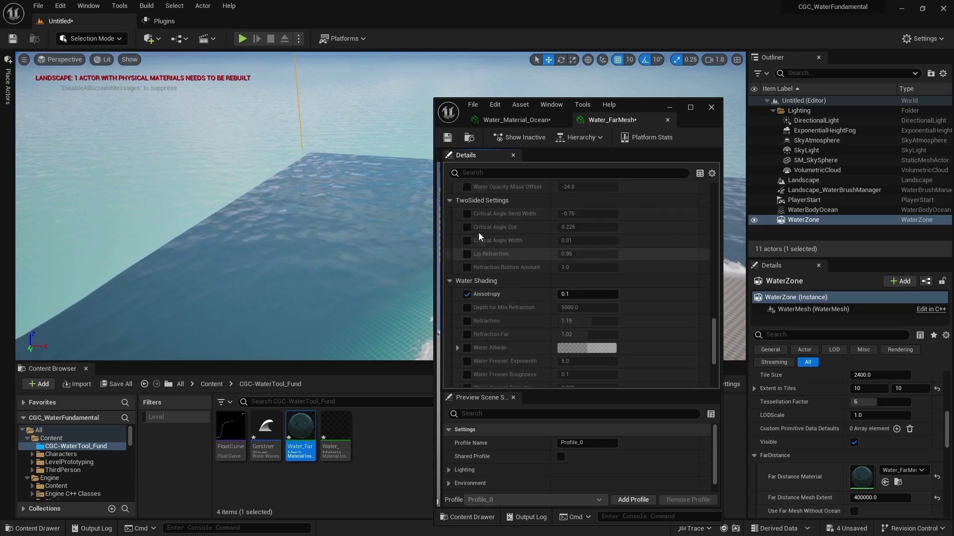
pyautogui.click(514, 123)
pyautogui.scroll(-5, 517, 273)
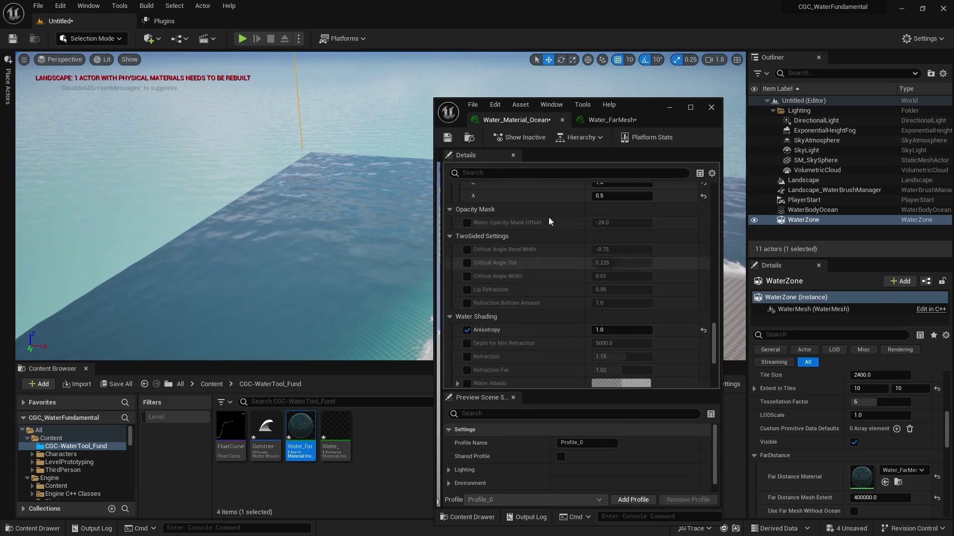
pyautogui.click(606, 120)
pyautogui.click(580, 294)
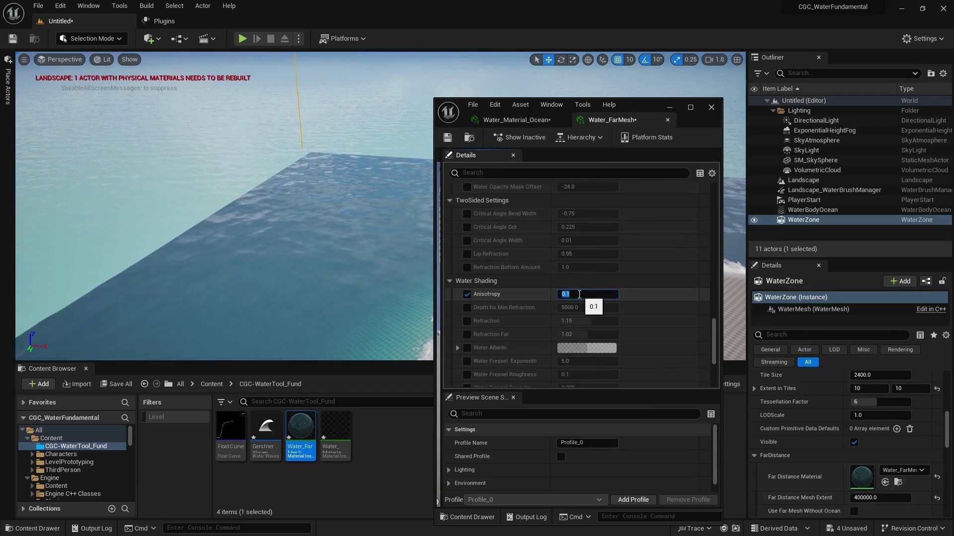
pyautogui.write('1')
pyautogui.press('Return')
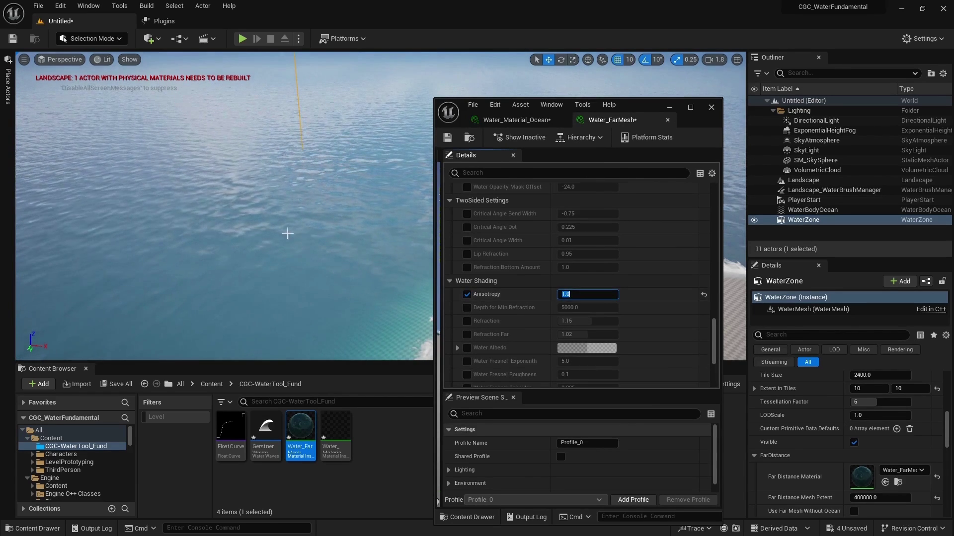
# - Set the Caustics static switch to True in Water_Material_Ocean, then view the beach's caustic patterns
pyautogui.click(502, 123)
pyautogui.moveTo(322, 209); pyautogui.dragTo(360, 186, button='right')
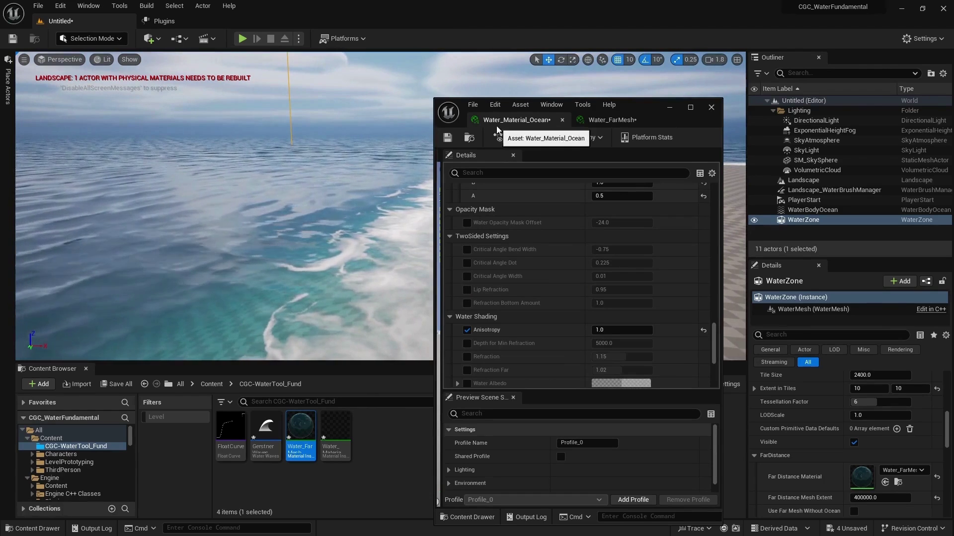
pyautogui.scroll(-2, 500, 285)
pyautogui.scroll(-5, 499, 283)
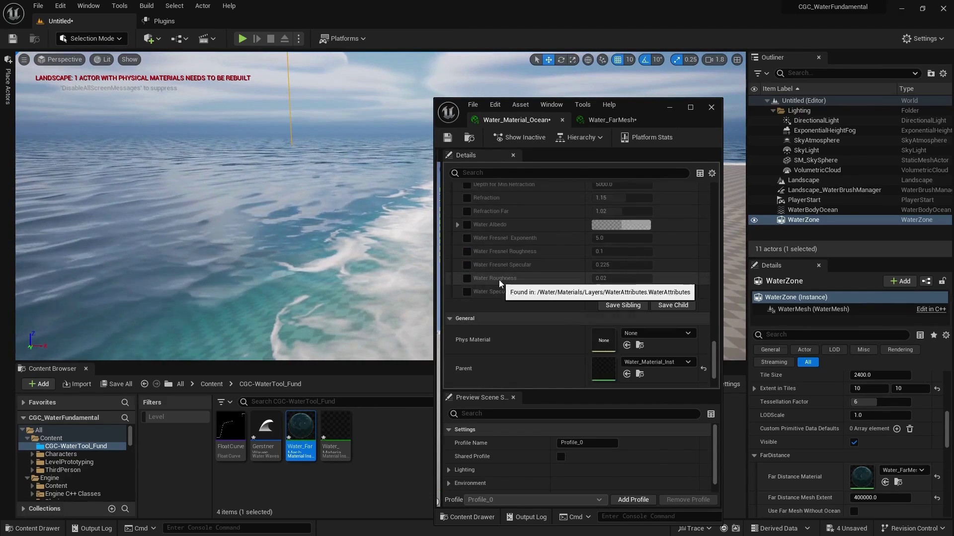
pyautogui.scroll(3, 500, 283)
pyautogui.scroll(6, 498, 279)
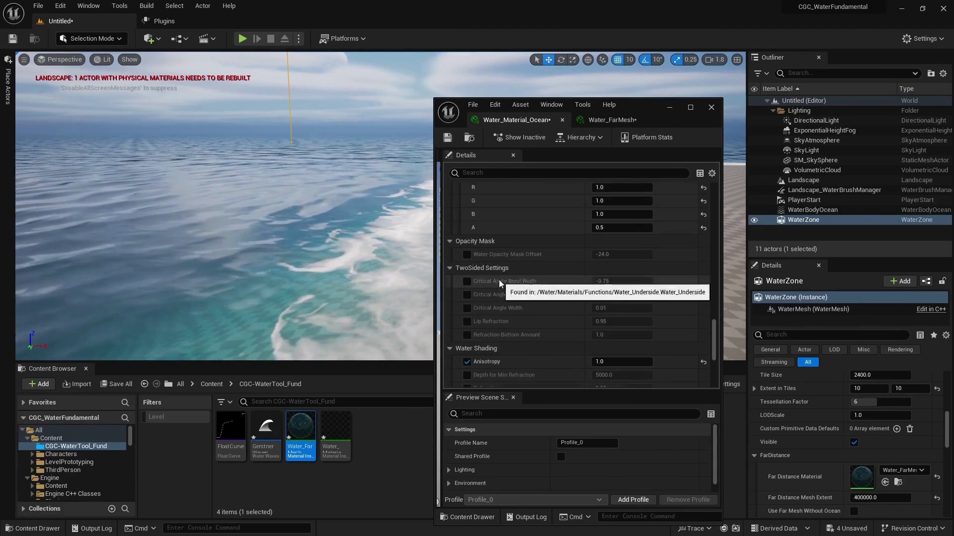
pyautogui.scroll(8, 496, 275)
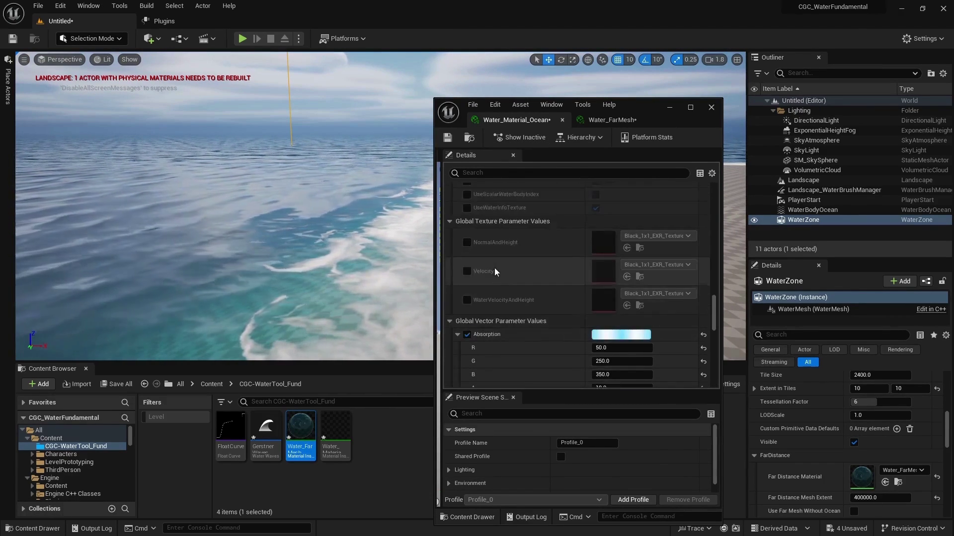
pyautogui.scroll(2, 467, 228)
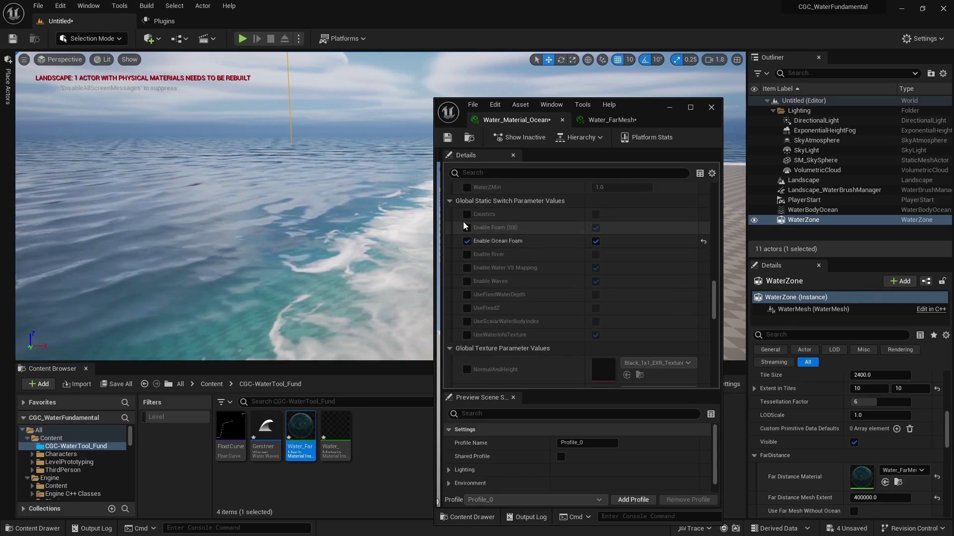
pyautogui.click(596, 214)
pyautogui.scroll(4, 598, 213)
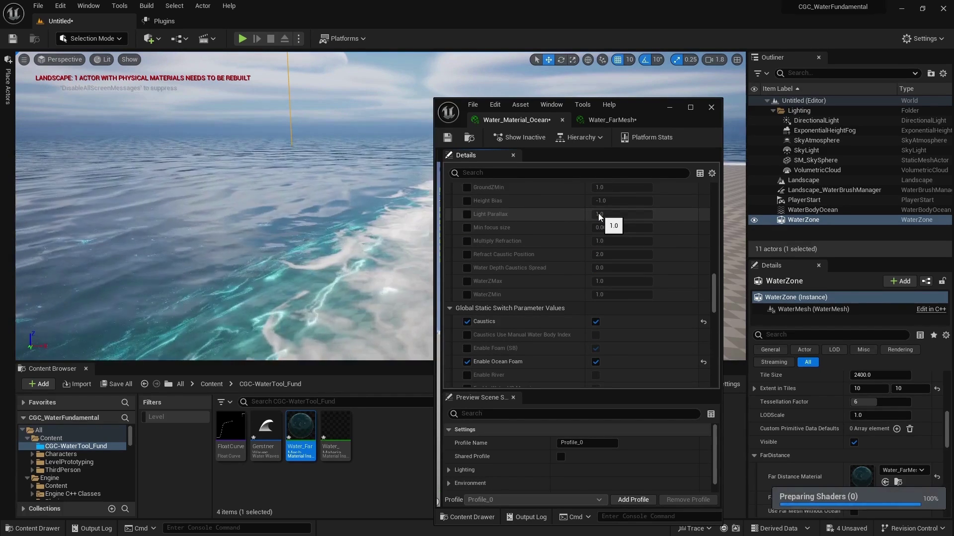
pyautogui.moveTo(224, 208); pyautogui.dragTo(259, 208, button='right')
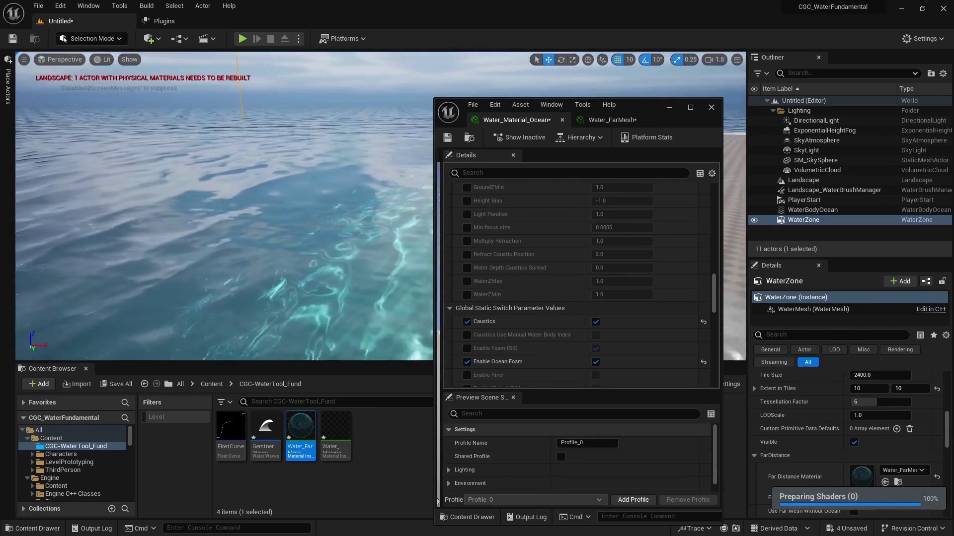